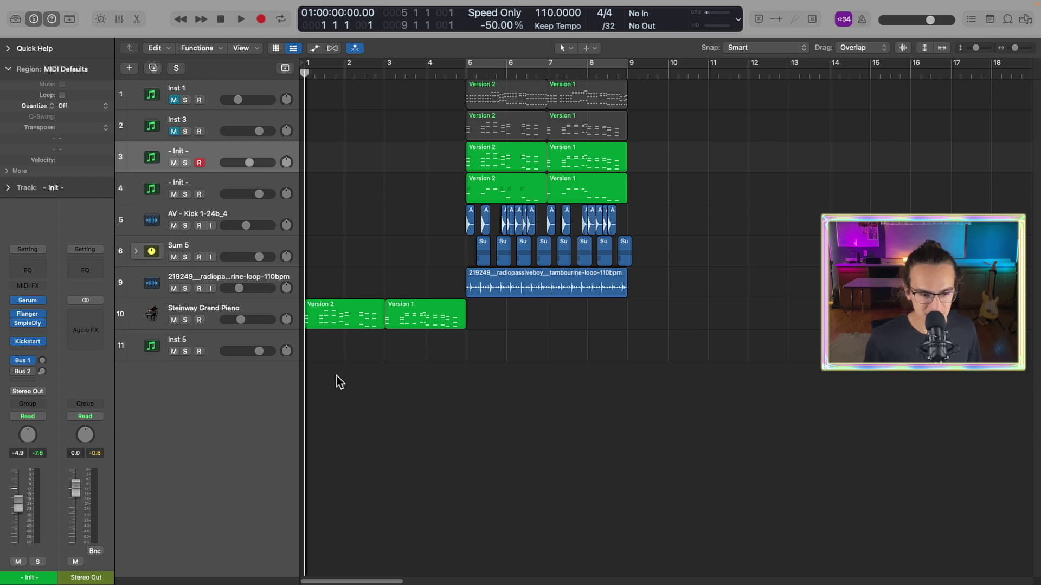
Play back the original arrangement to hear the old beat, and stop playback.
click(387, 97)
click(241, 19)
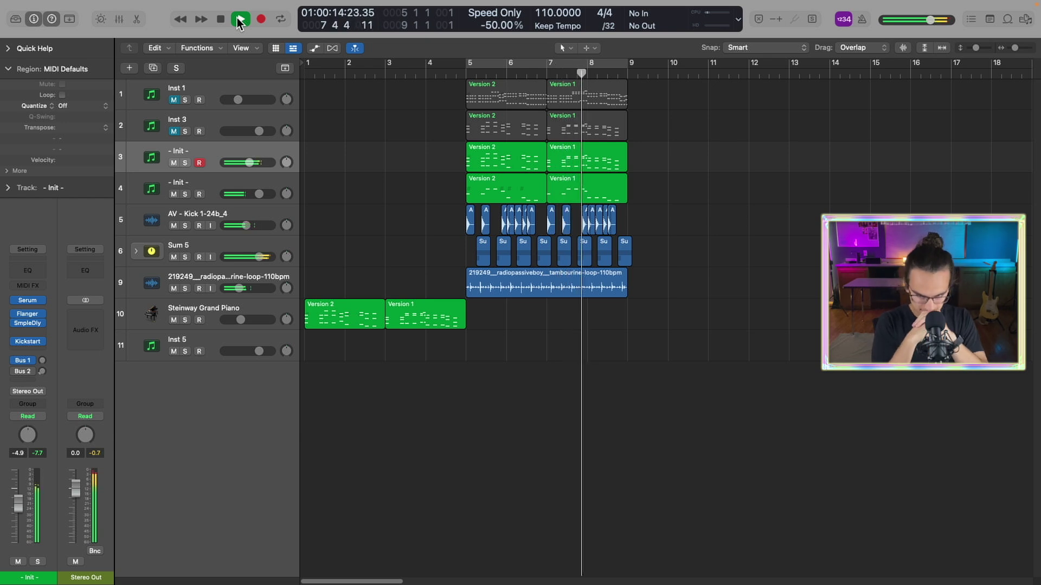
click(221, 20)
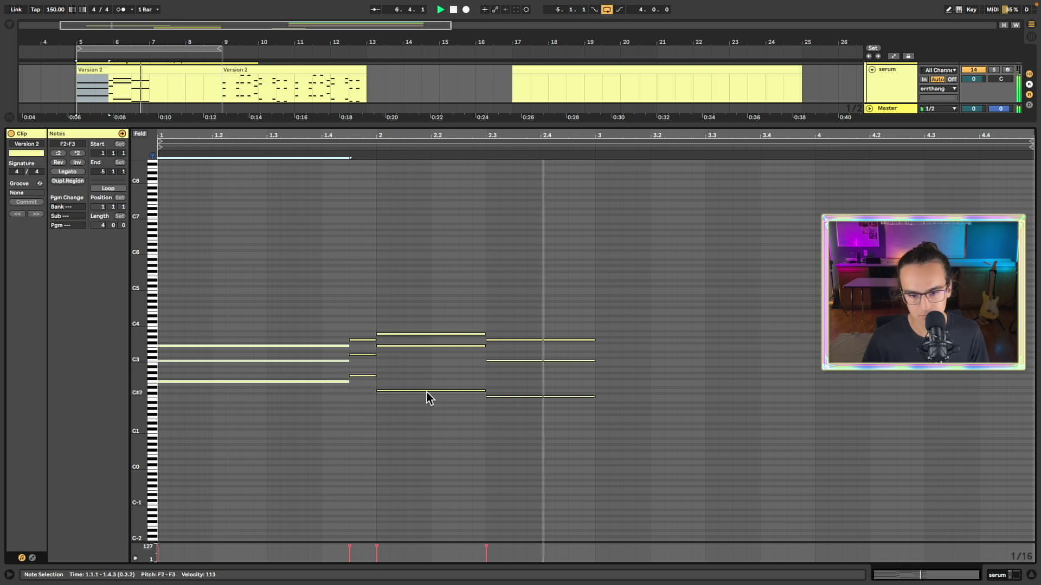
In Ableton Live, duplicate all notes of the serum track's Version 2 chord clip and return to the track's devices.
key(super+a)
key(super+d)
key(shift+Tab)
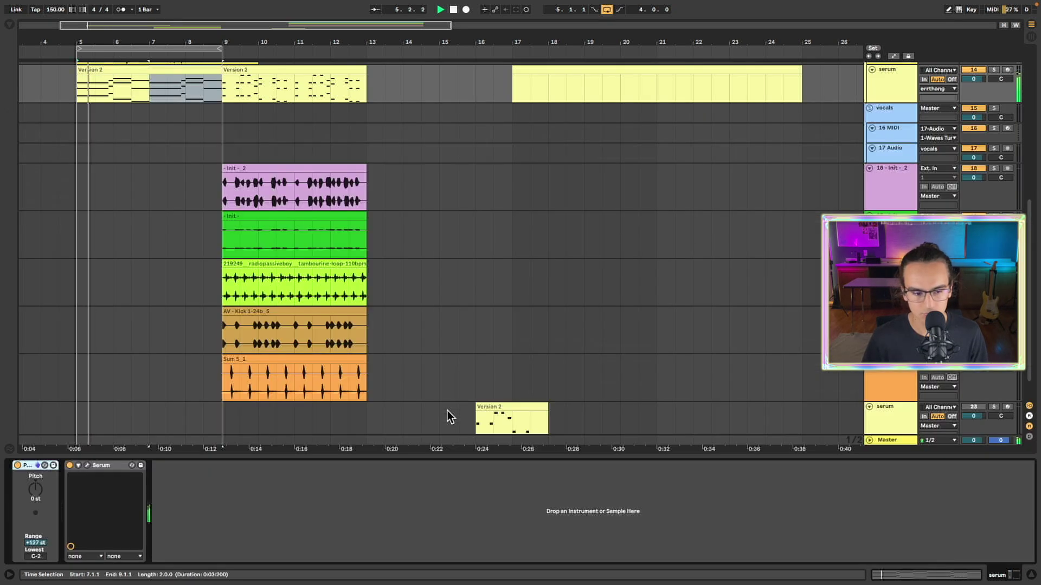
Open Serum on the serum track, choose the SY Smile [VB] preset and close the plug-in window.
scroll(164, 317, up, 2)
click(177, 130)
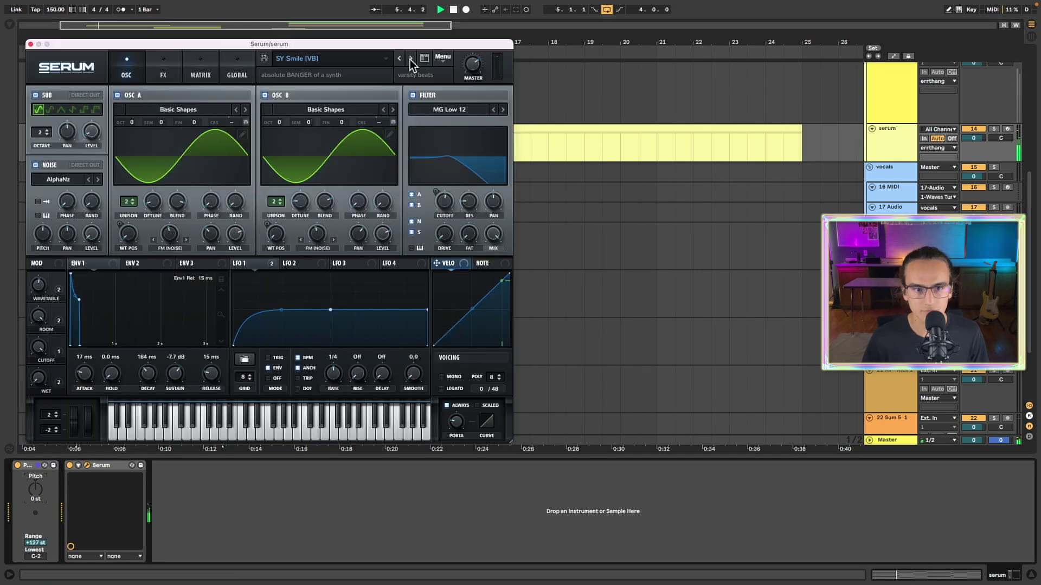
click(87, 465)
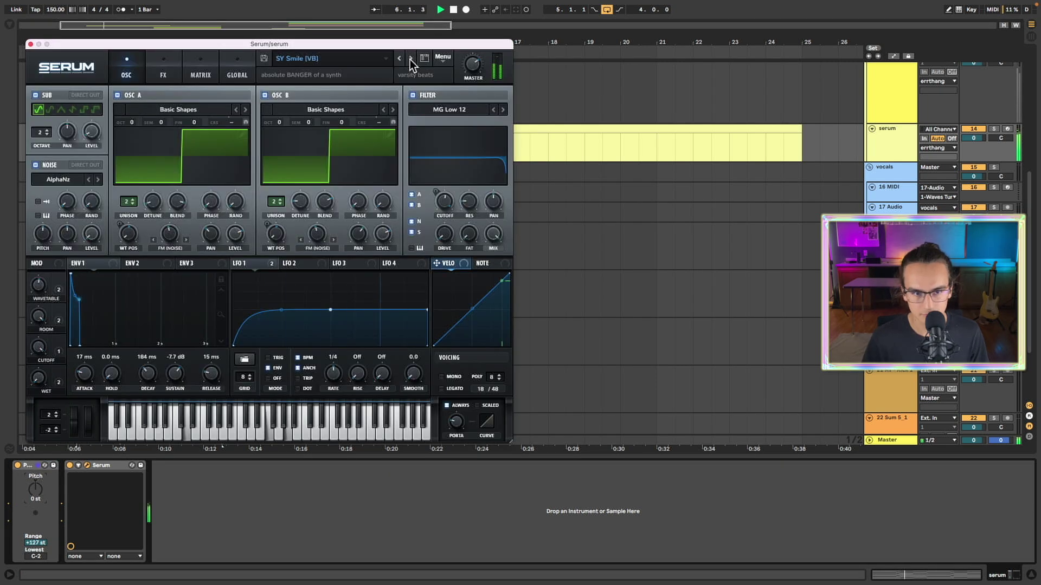
click(31, 44)
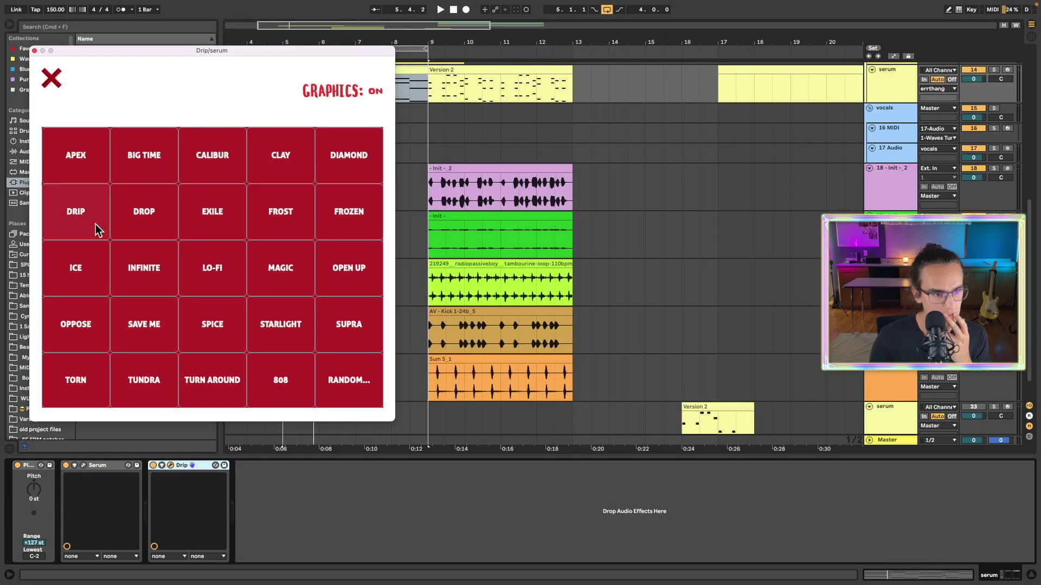
Choose the Drip preset in the serum track's Drip effect, close its window and play the chords.
click(103, 234)
click(34, 50)
key(space)
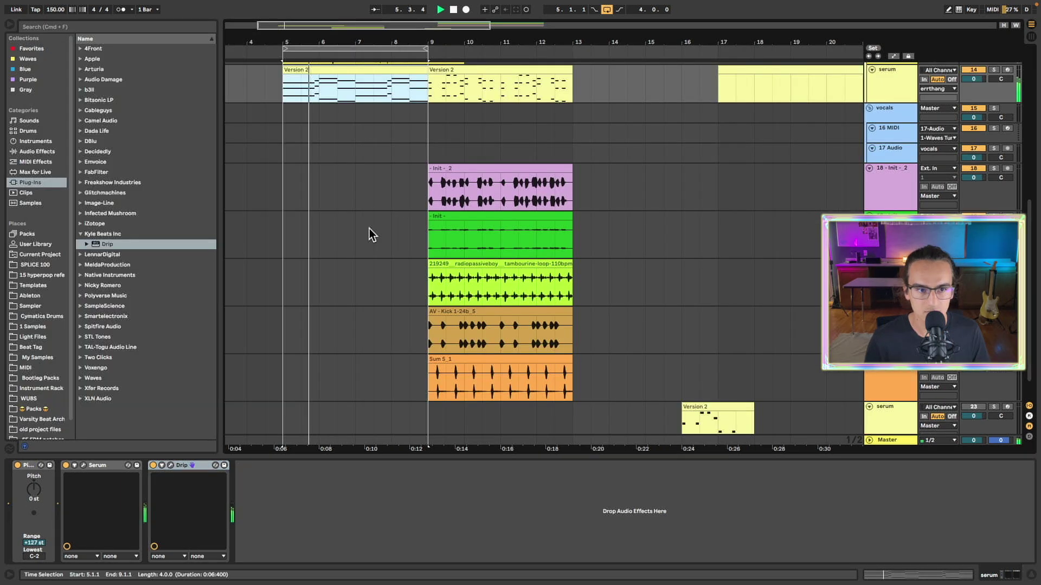
Insert a new MIDI track below the serum chord track and load Serum onto it.
scroll(376, 224, up, 5)
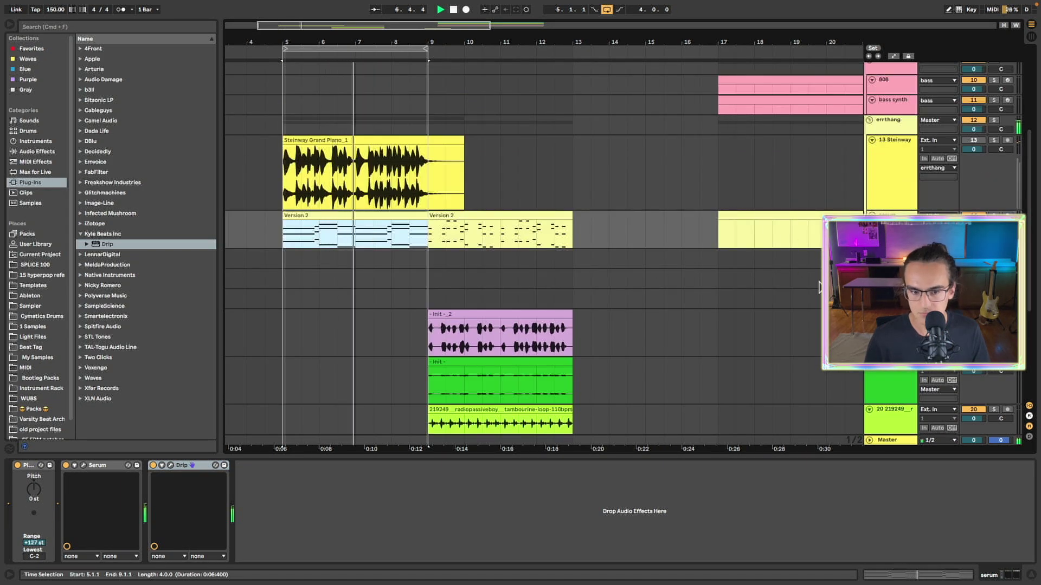
key(super+shift+t)
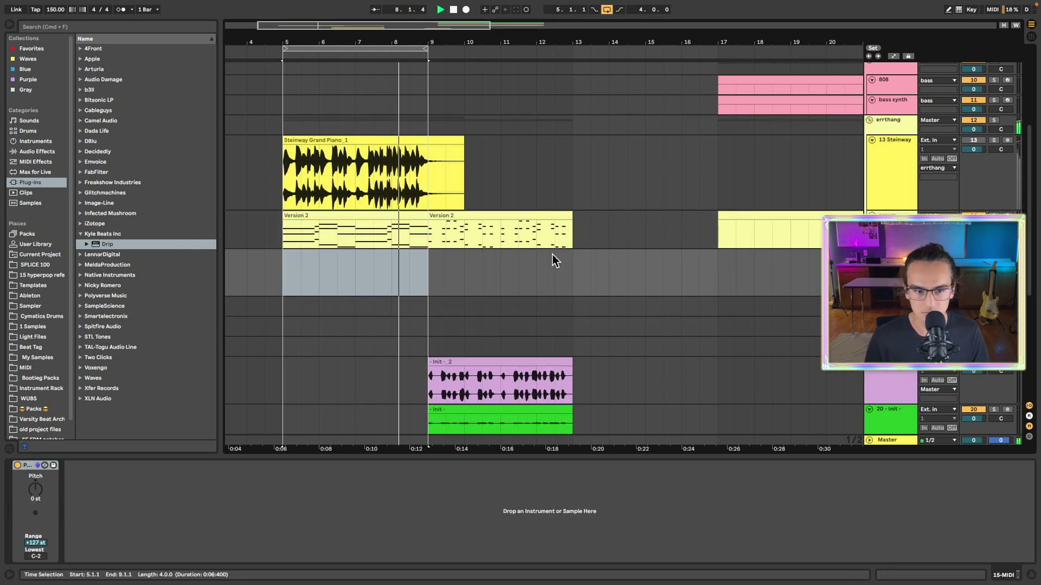
click(372, 261)
click(42, 89)
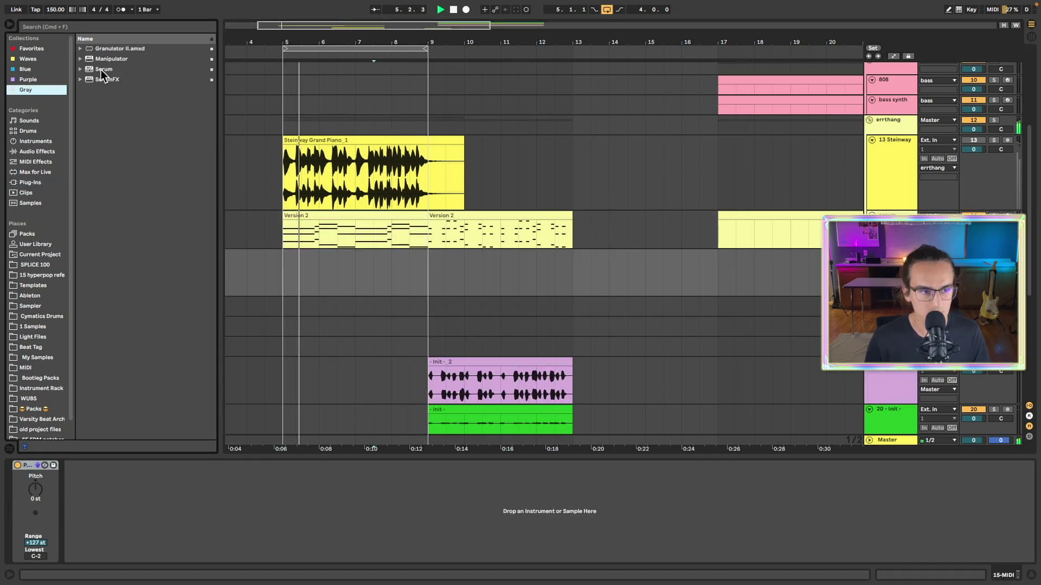
drag(101, 69, 356, 283)
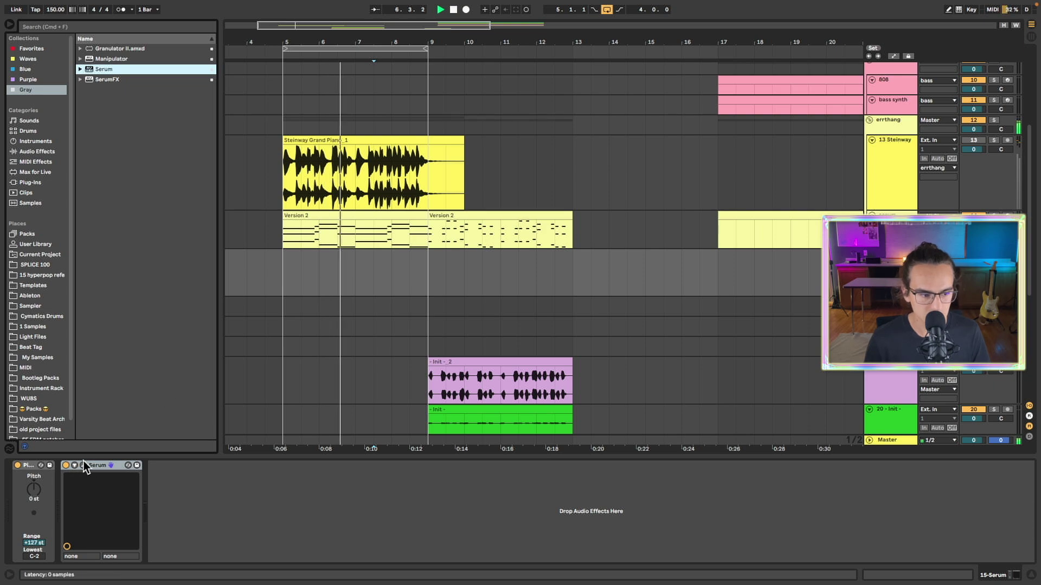
Load the LD Kyoto [VB] preset from the Cute and stuff Hyperpop pack into the new Serum, test a note and close it.
click(83, 465)
click(327, 74)
mouse_move(378, 418)
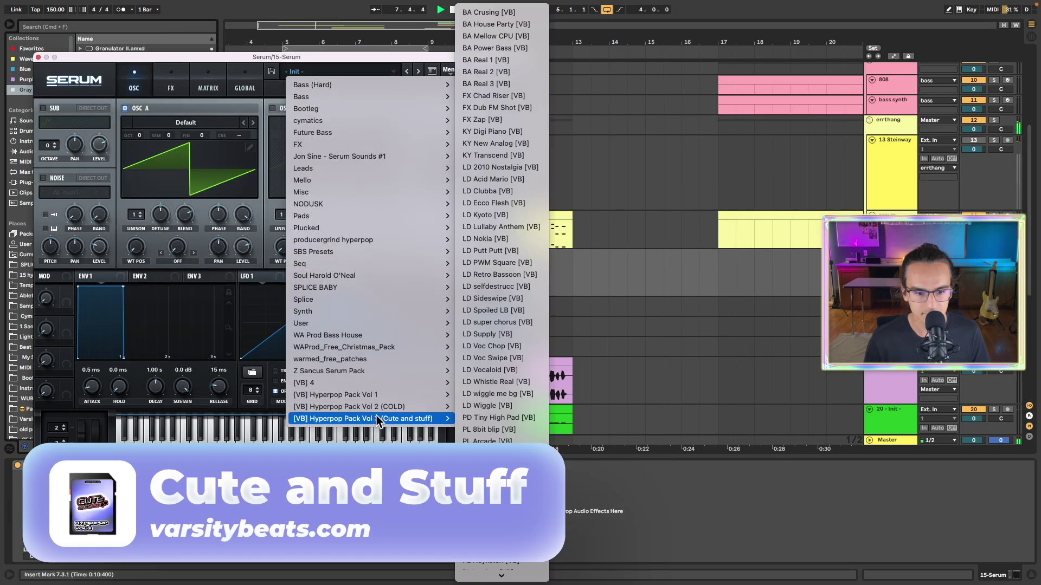
click(497, 217)
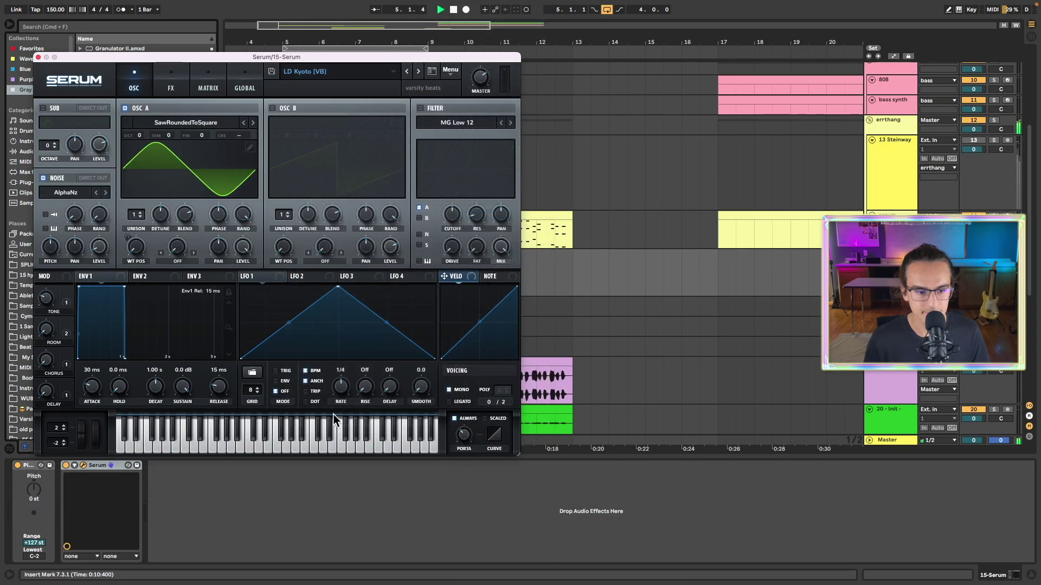
click(336, 444)
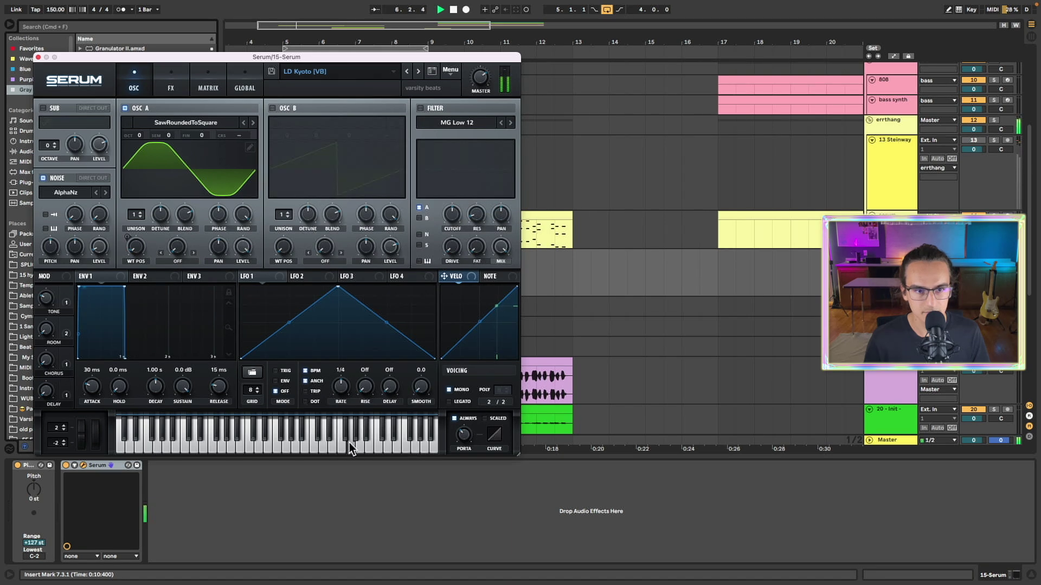
click(39, 56)
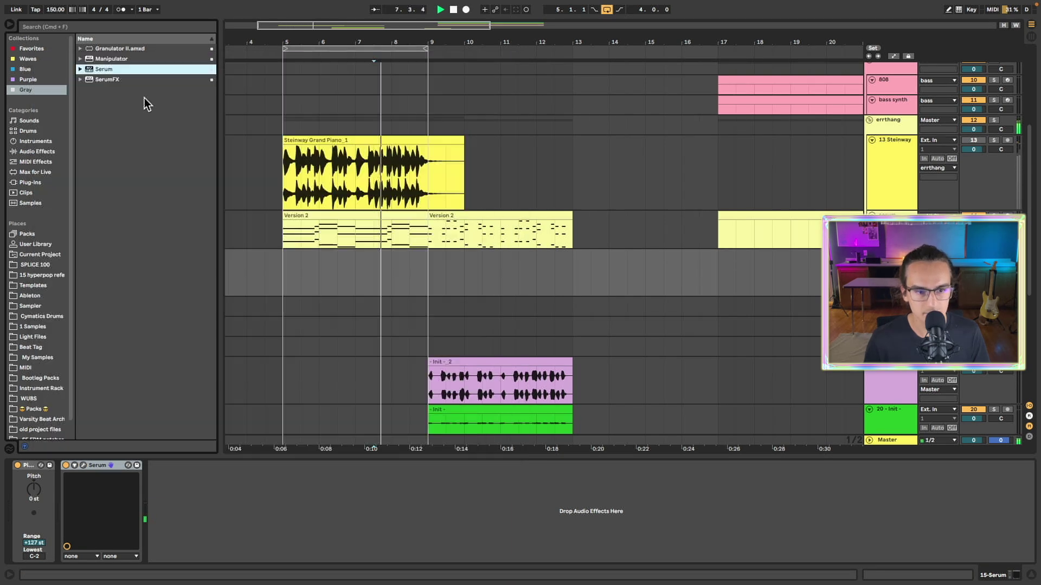
Lay out the lead melody from bar 5 on the new Serum track, close the synth window and open the clip.
drag(286, 281, 389, 275)
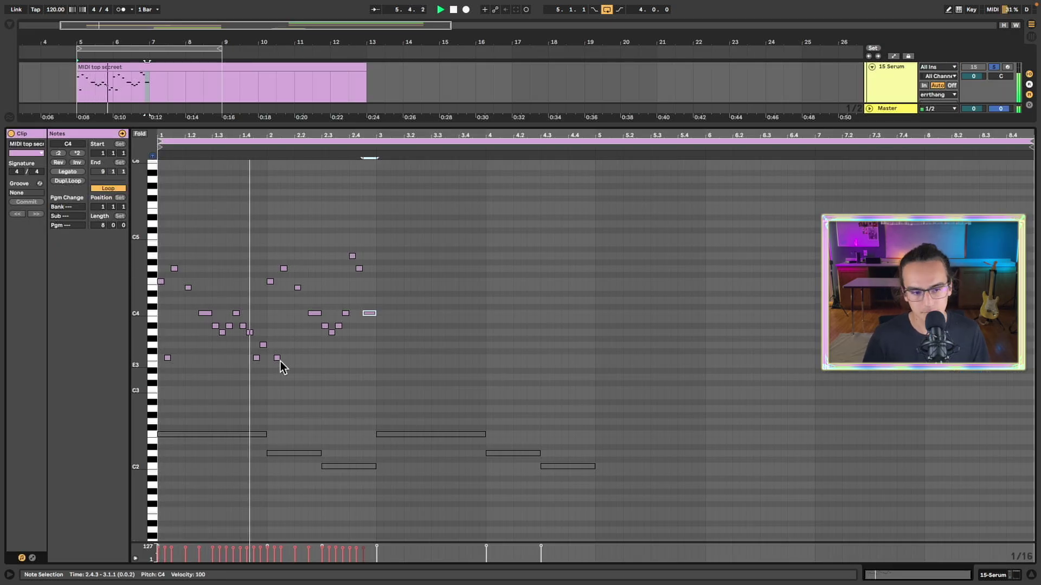
click(374, 388)
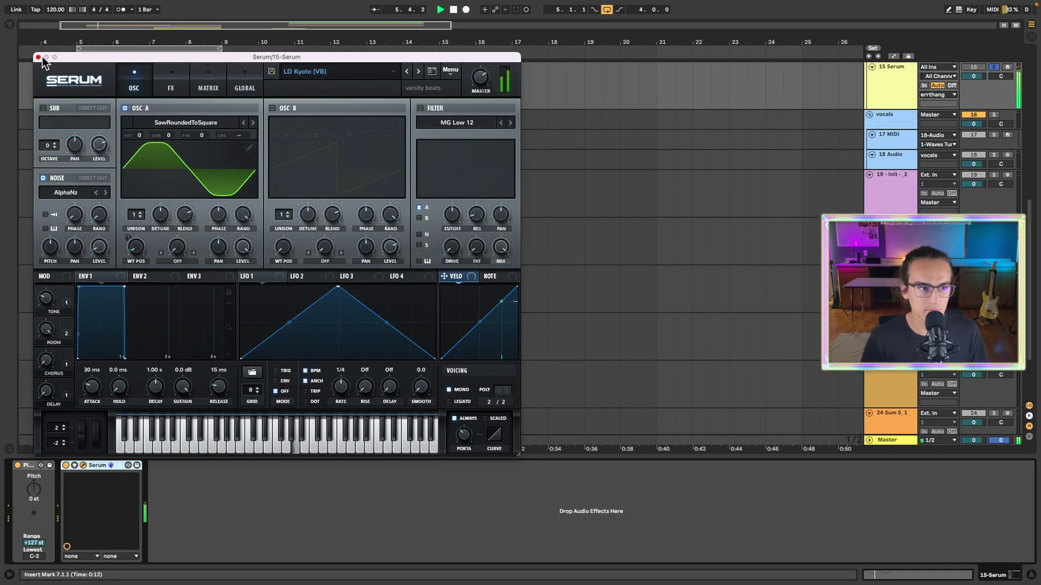
click(38, 57)
double_click(121, 65)
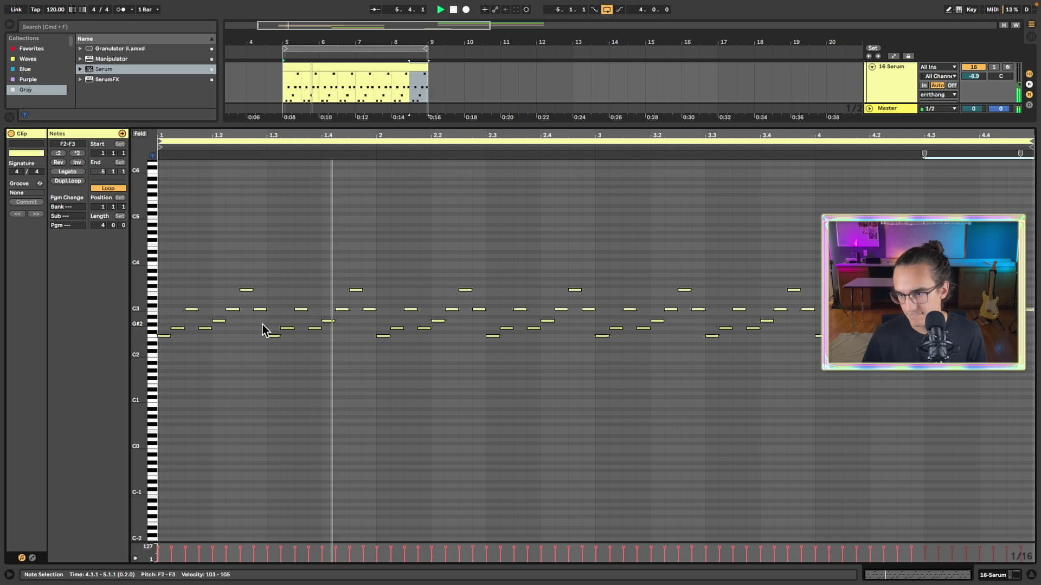
Return to the arpeggio Serum track's devices and set its track volume to -9.7 dB.
key(shift+Tab)
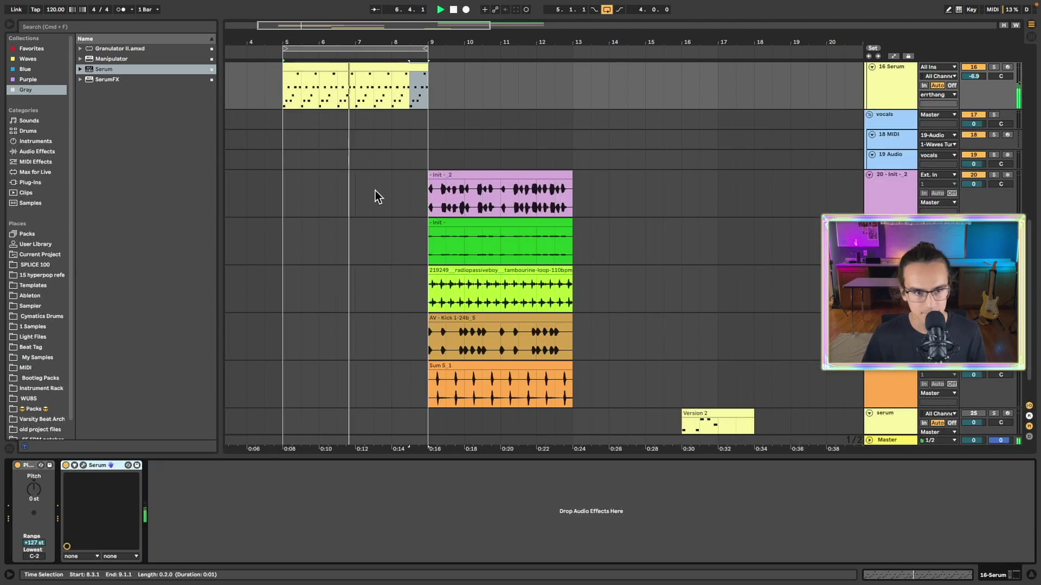
drag(974, 76, 974, 92)
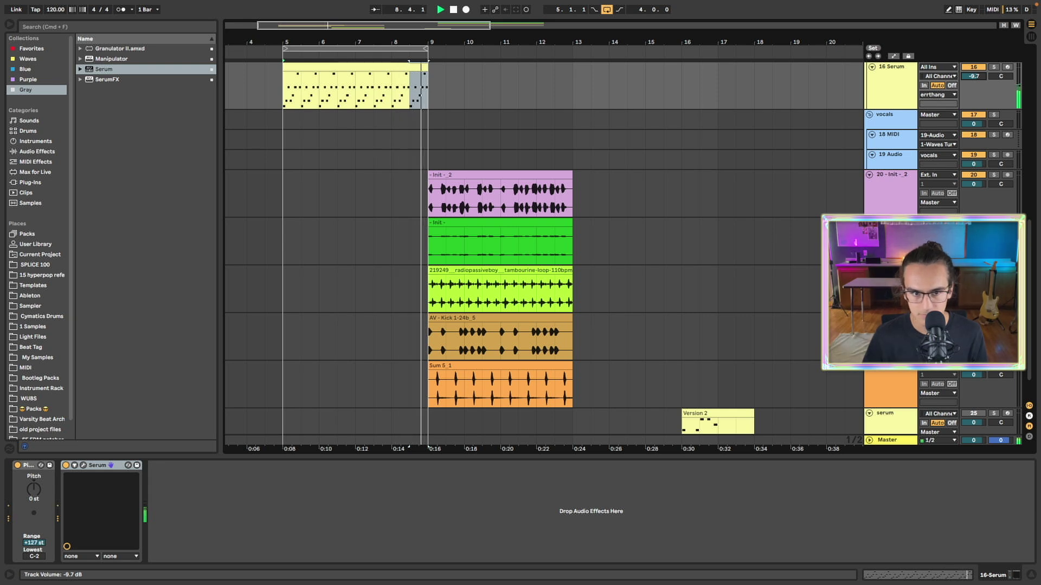
Set the high cut of RC-20 Retro Color's EQ to about 4.8 kHz on the Granulator II track, and stop playback.
click(348, 352)
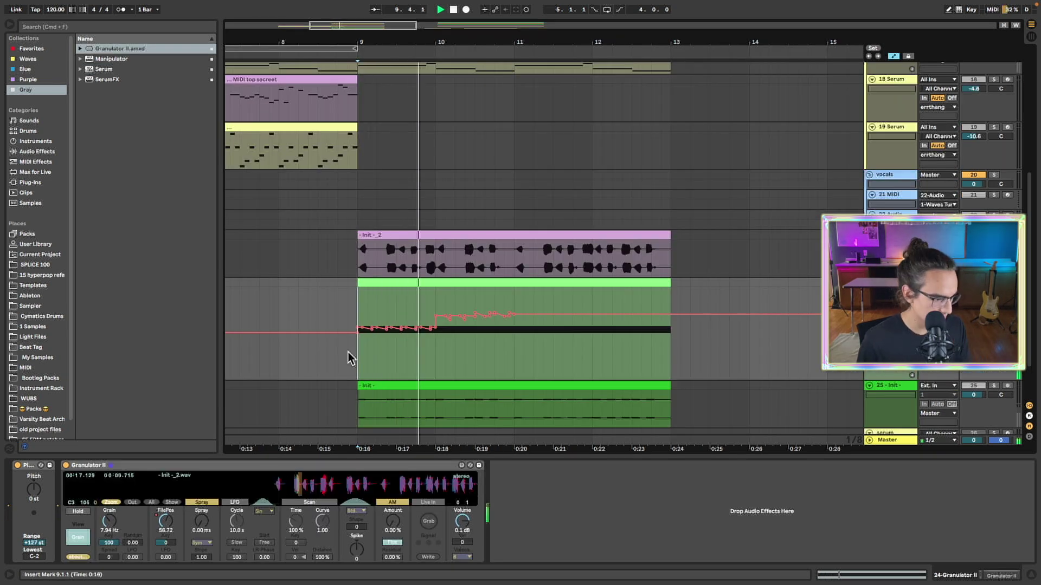
mouse_move(359, 329)
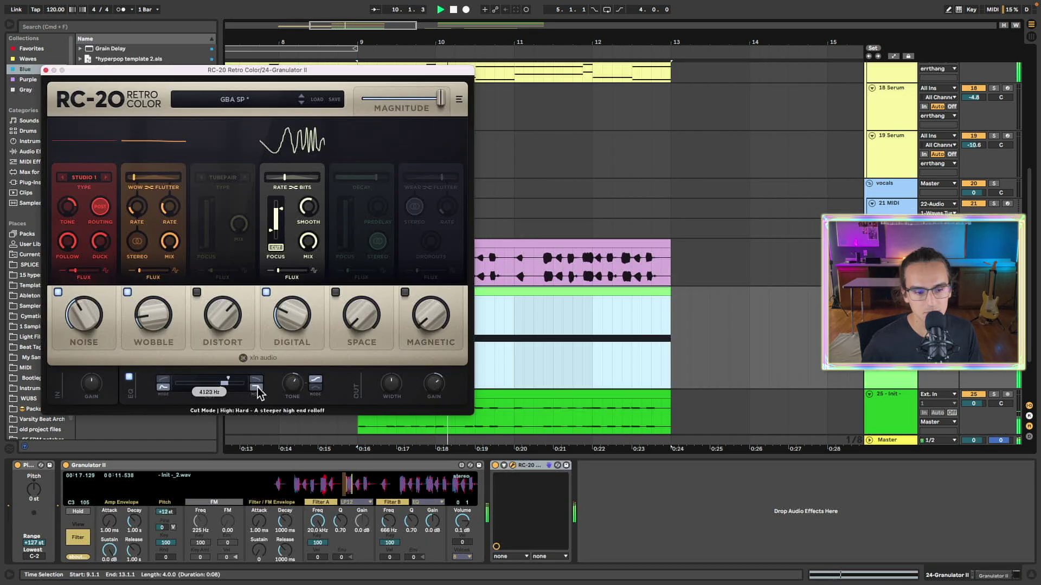
drag(221, 389, 373, 391)
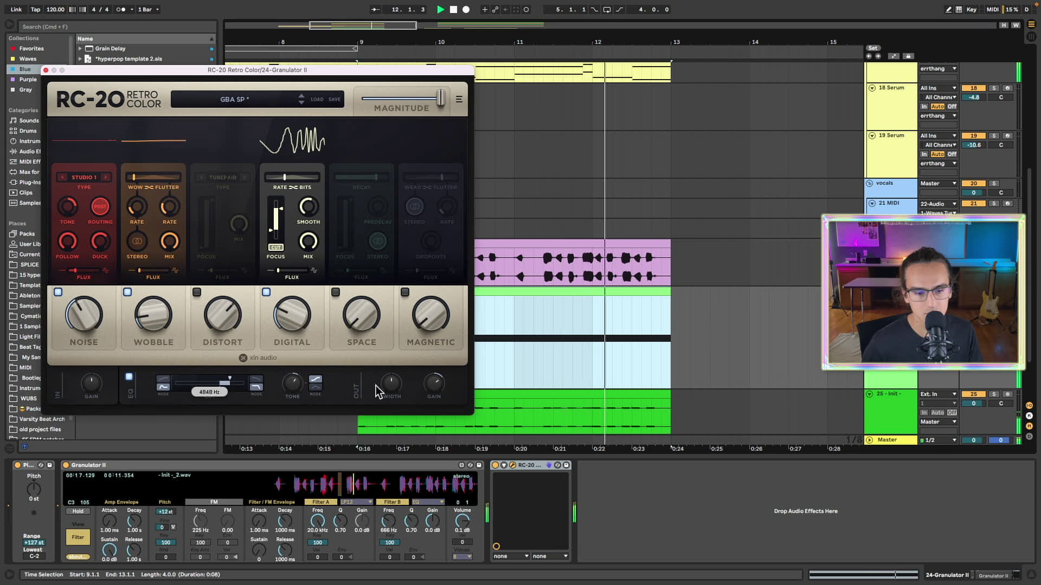
key(space)
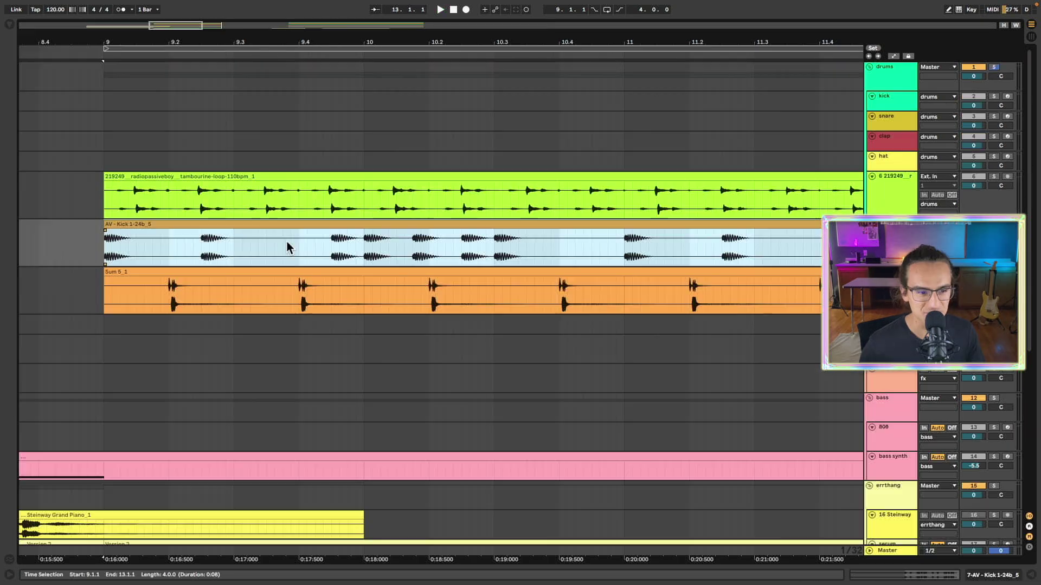
Play the imported drum stems from bar 9 and select the AV - Kick 1-24b_5 clip.
scroll(286, 239, up, 2)
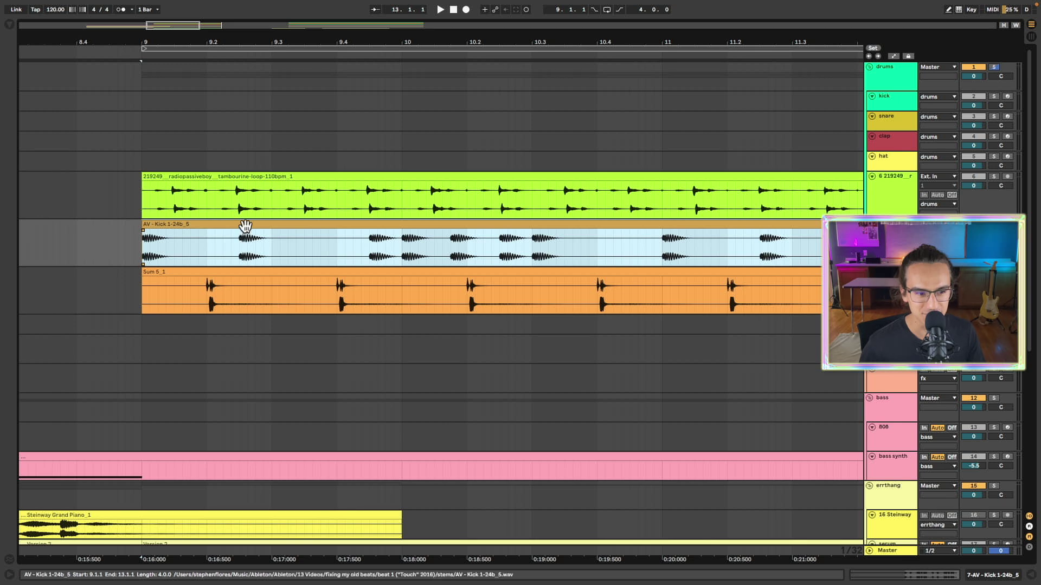
click(140, 251)
key(space)
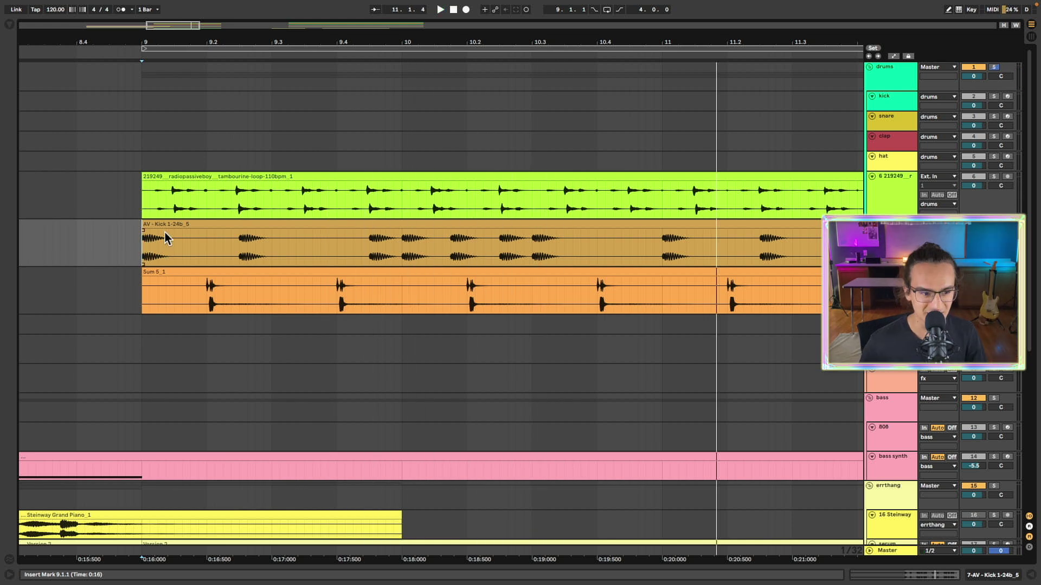
click(185, 224)
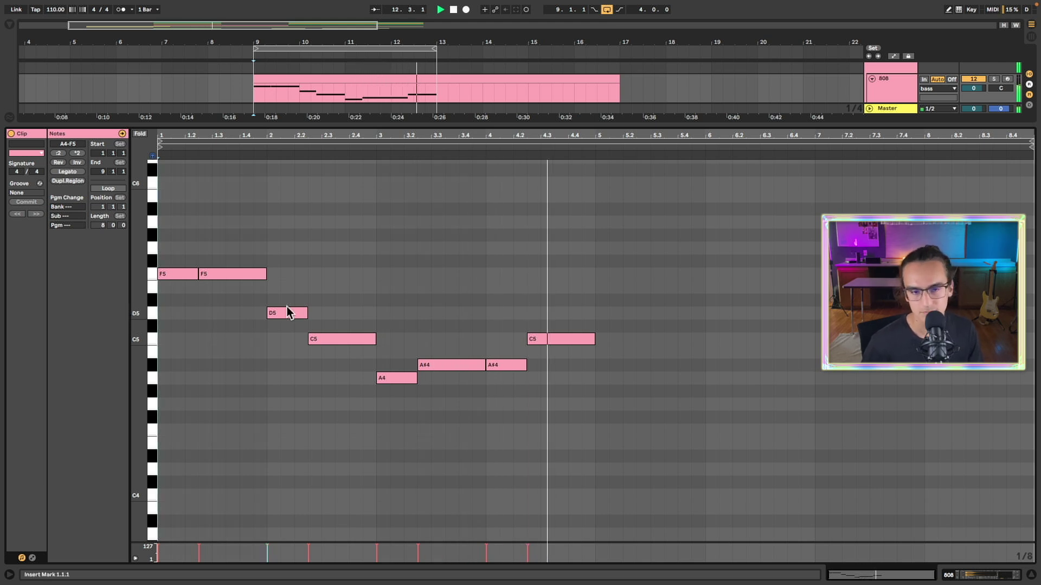
Leave the 808 clip's notes for its device chain, and set the start position at bar 9 on the bass synth track.
key(shift+Tab)
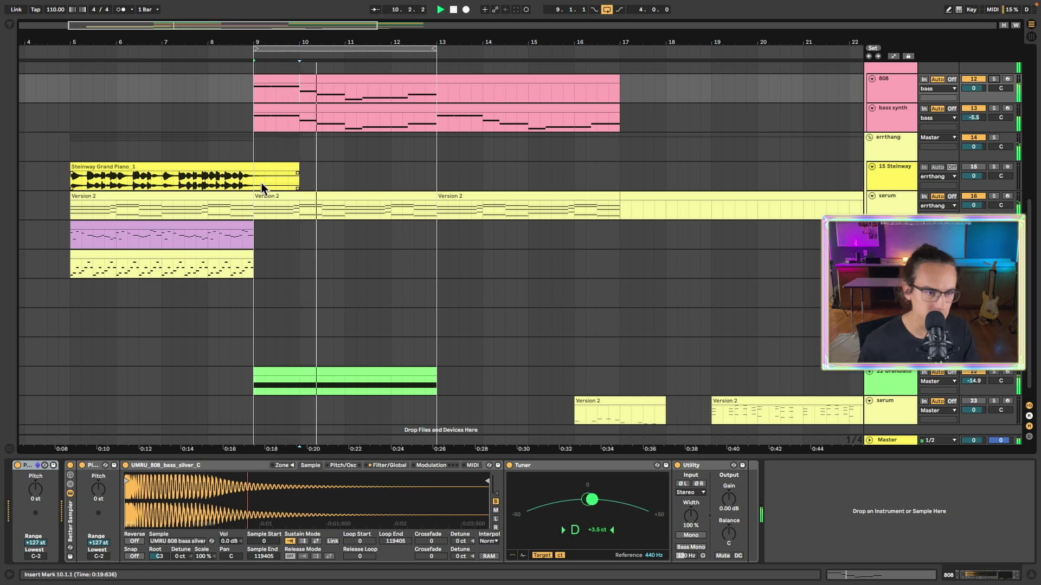
click(256, 115)
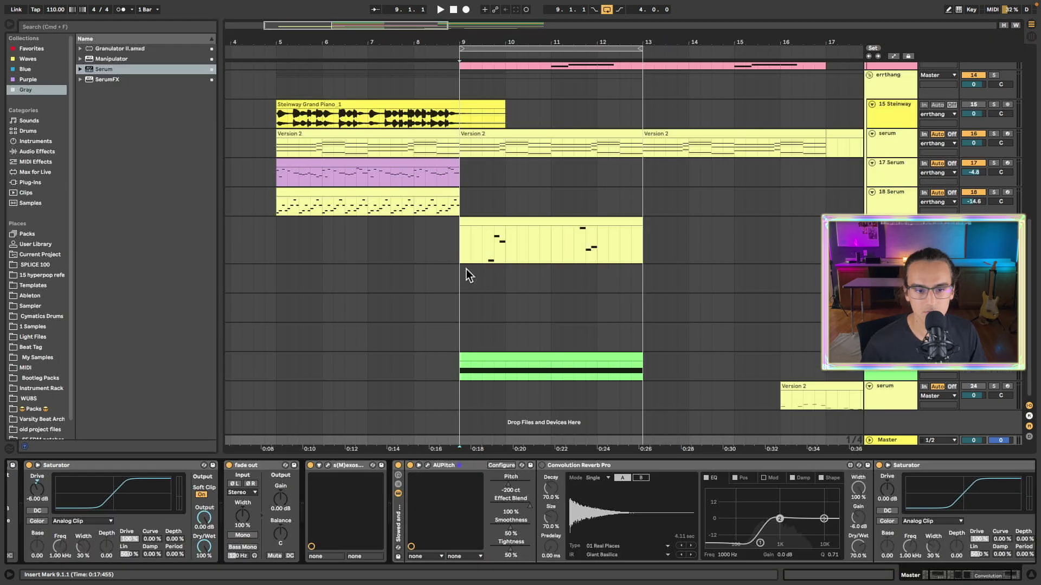
Play the new Serum accent clip together with the arrangement from bar 9.
click(463, 255)
key(space)
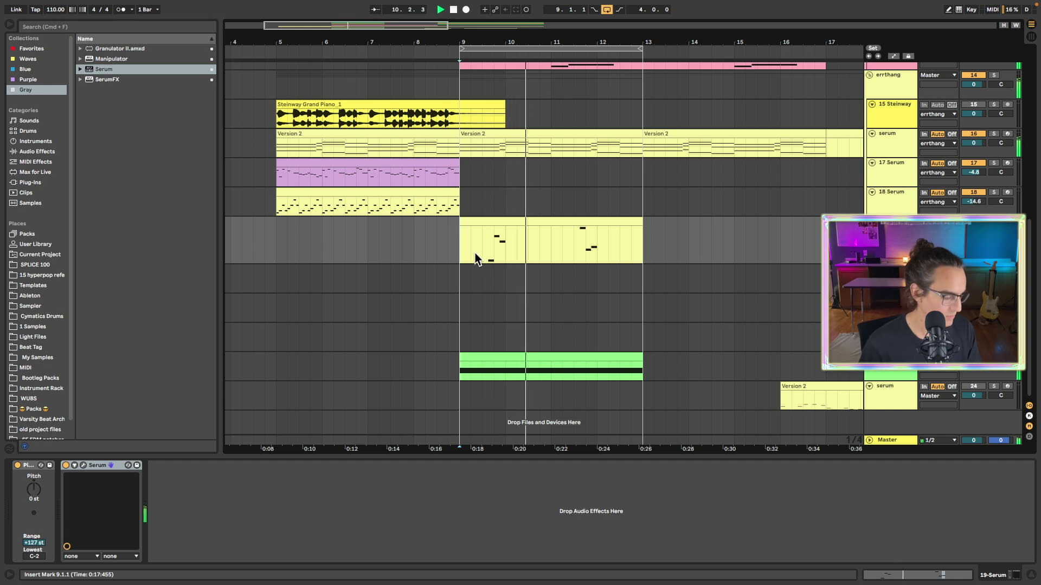
click(486, 256)
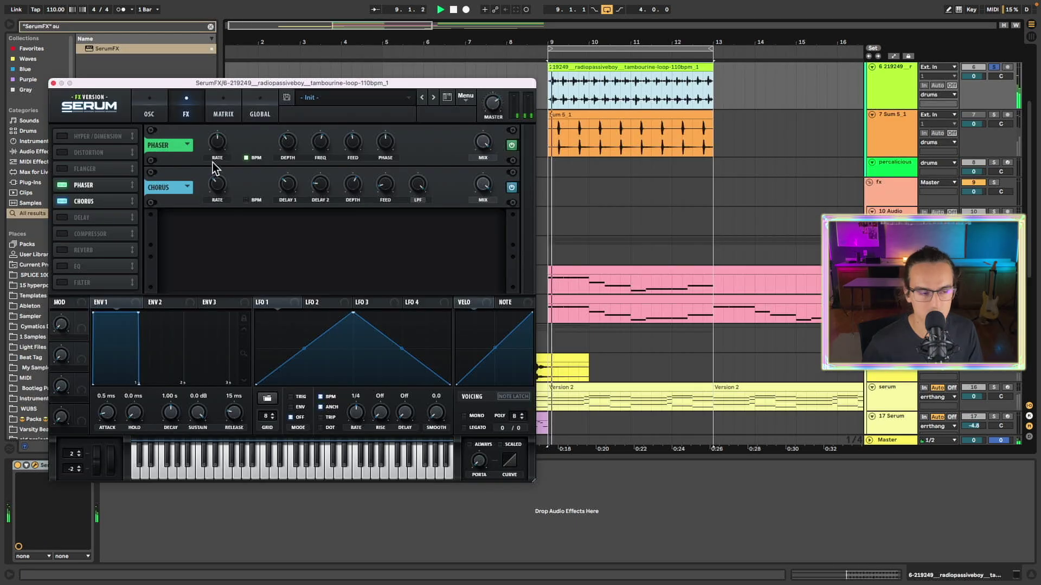
Close the SerumFX window on the tambourine loop track and move along the arrangement's drum section.
click(52, 84)
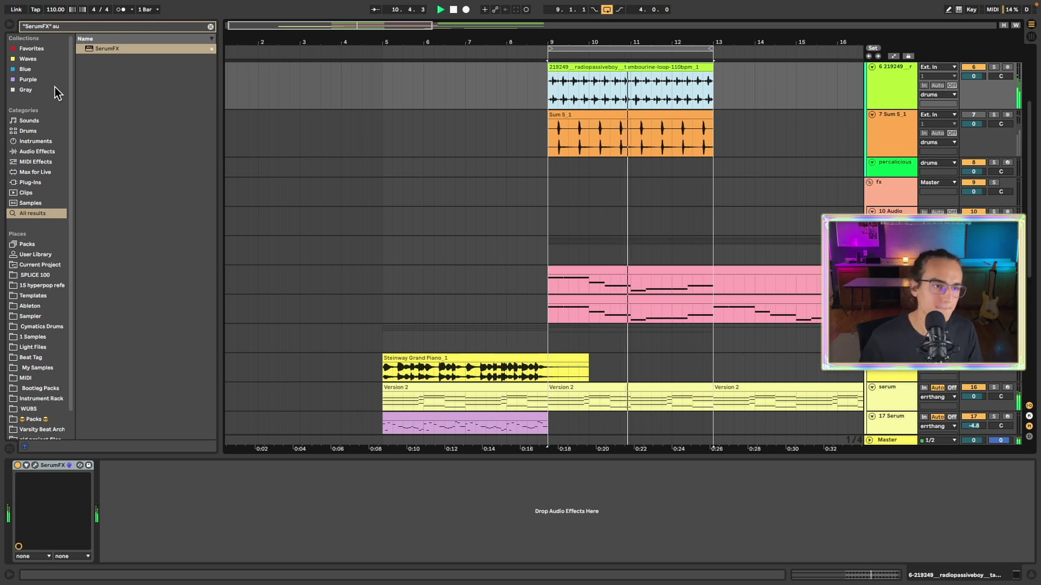
scroll(416, 103, right, 3)
scroll(416, 99, right, 3)
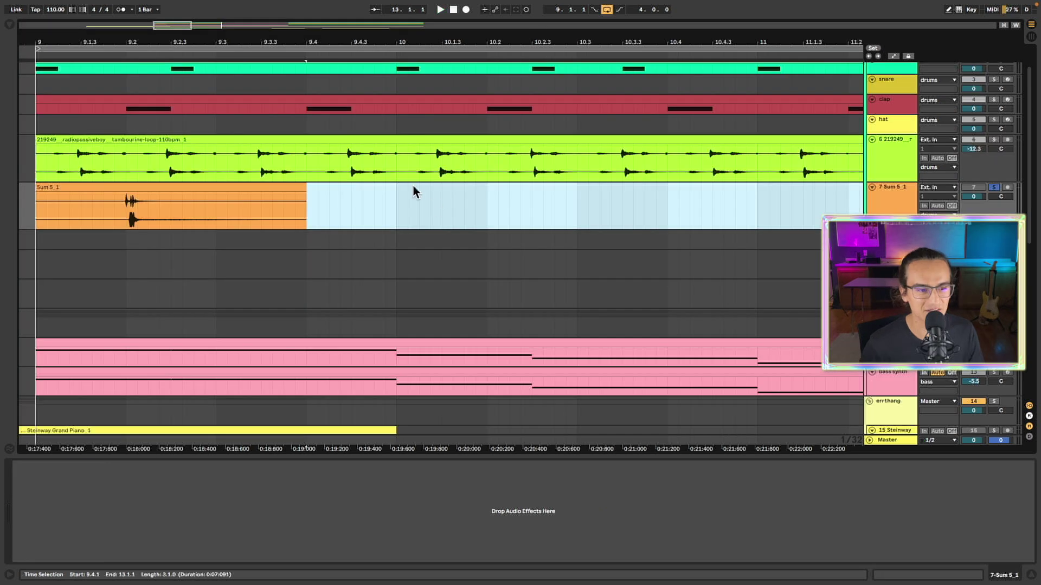
Play the trimmed Sum 5_1 clip with the drums, and duplicate the track's two-bar span from bar 10 to bar 12.
click(217, 188)
key(space)
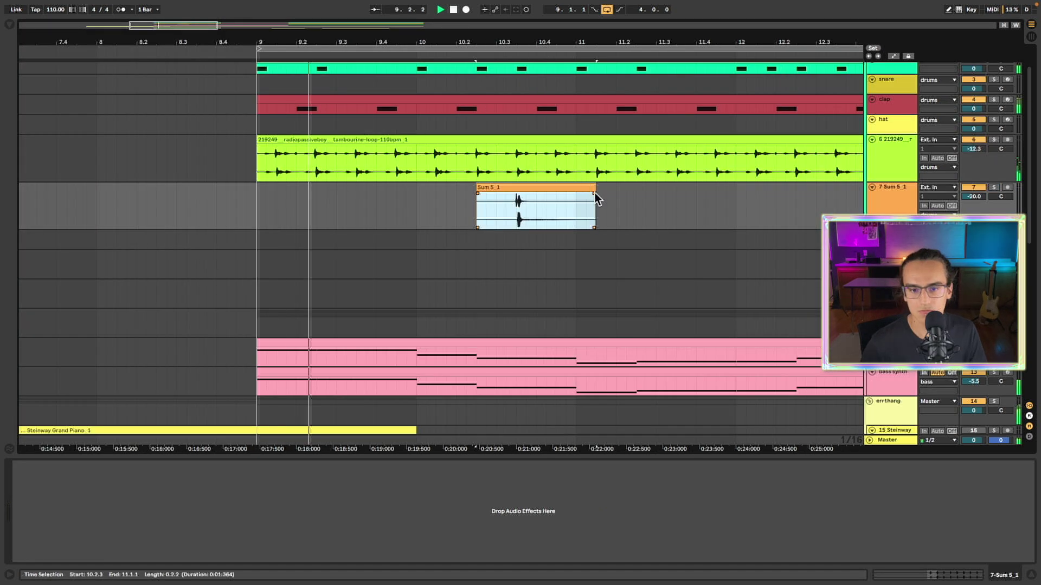
drag(415, 210, 727, 224)
key(ctrl+d)
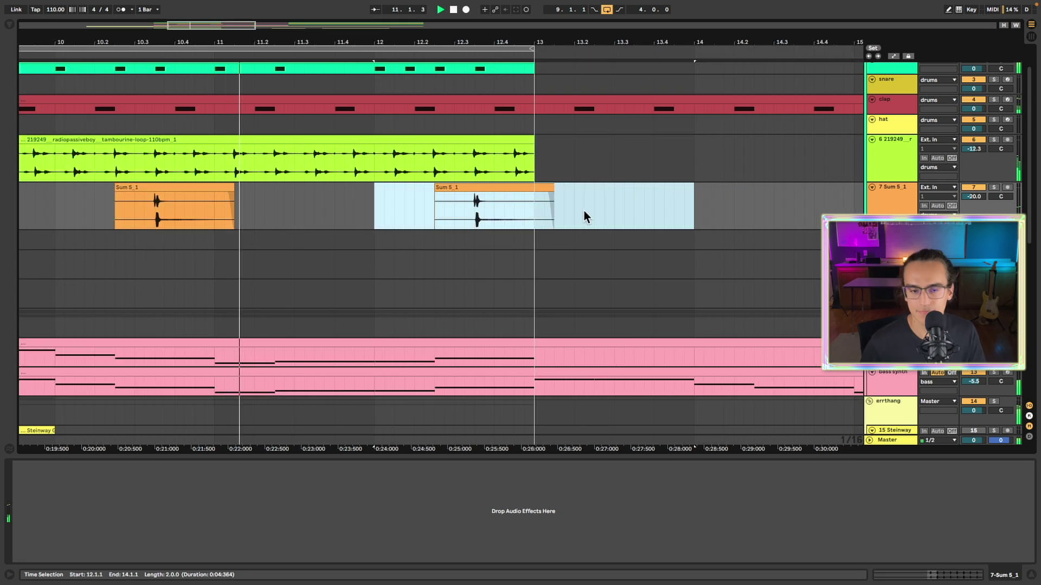
Crop the upper Version 2 clip to bars 19–23 and open it.
scroll(433, 189, down, 3)
scroll(430, 203, left, 3)
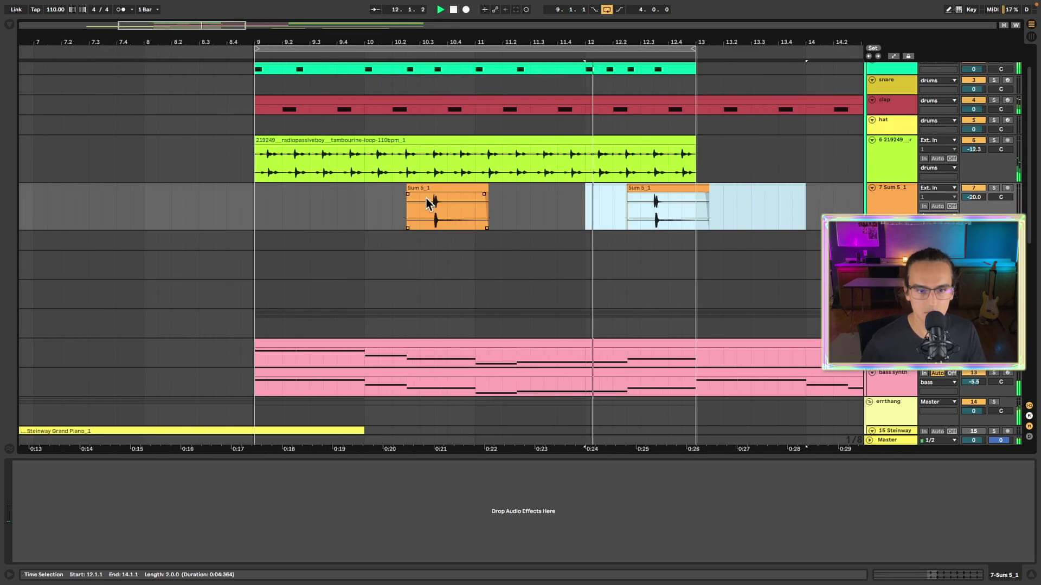
scroll(427, 198, down, 3)
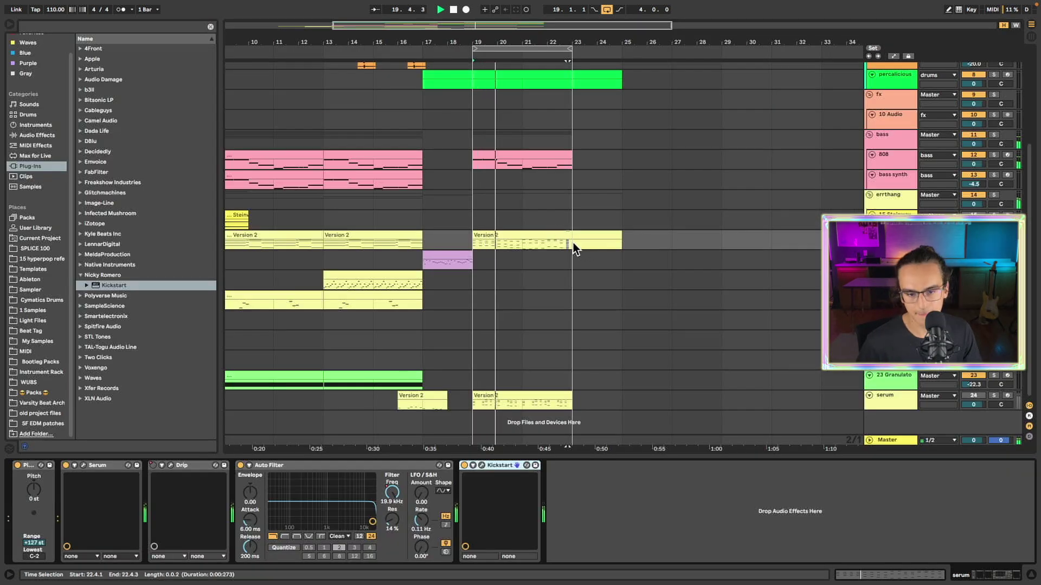
key(ctrl+shift+j)
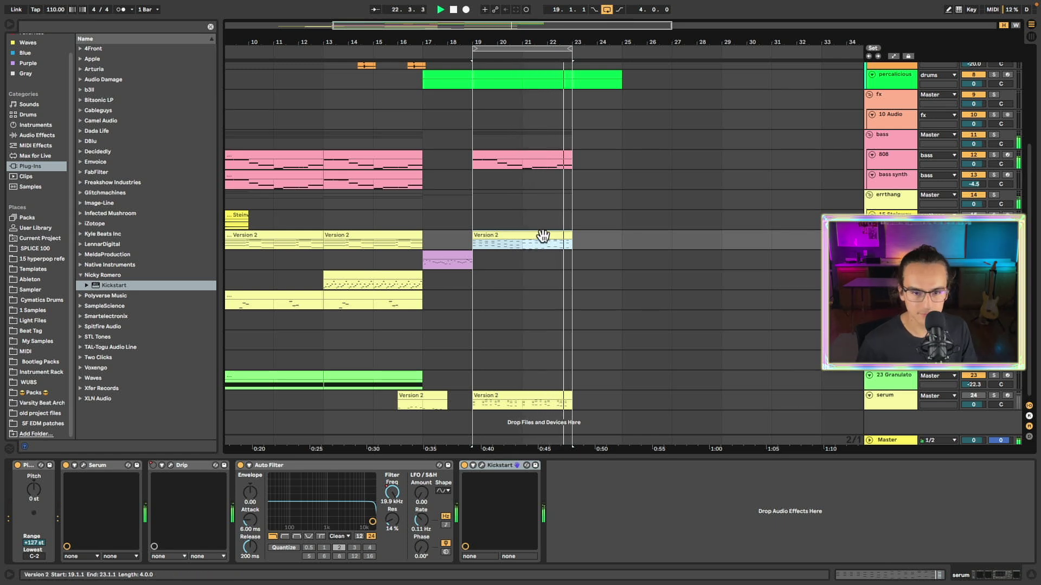
double_click(541, 241)
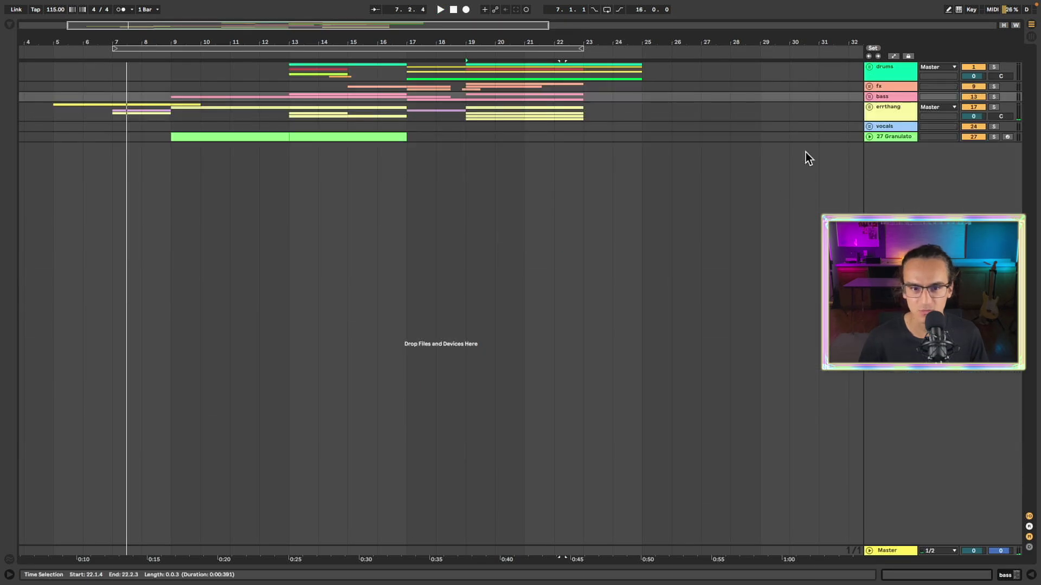
Unfold the bass group, play the 16 Serum bass from bar 17, and mark bars 17 to 19 on the bass group.
click(869, 95)
click(887, 211)
click(406, 209)
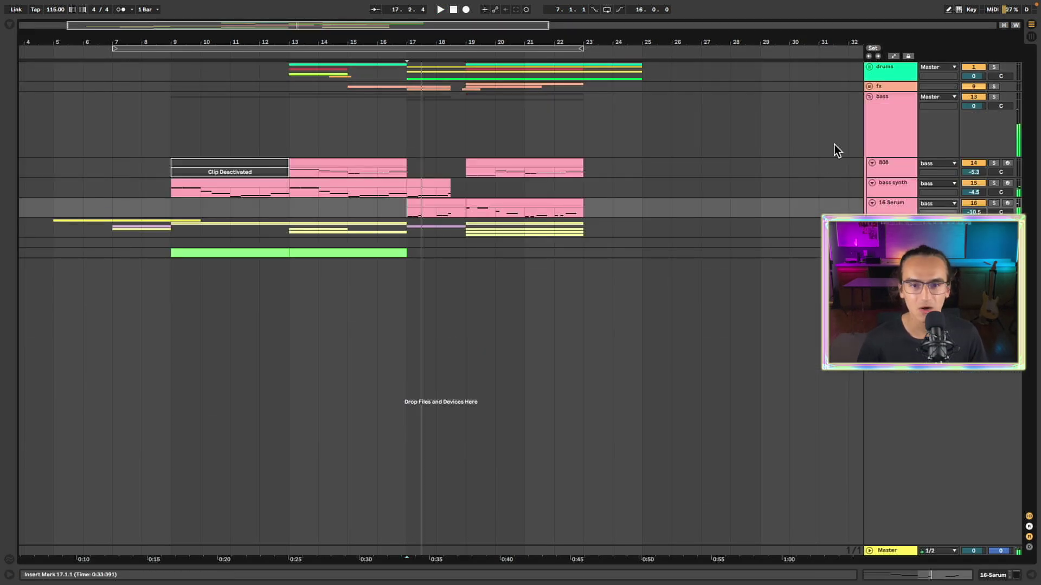
click(868, 97)
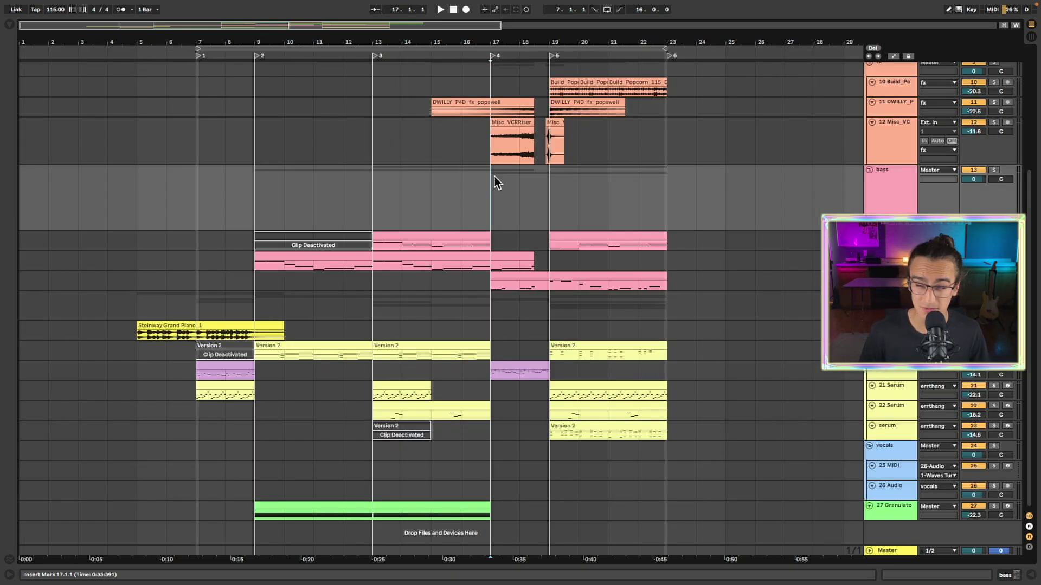
drag(489, 191, 549, 202)
click(347, 410)
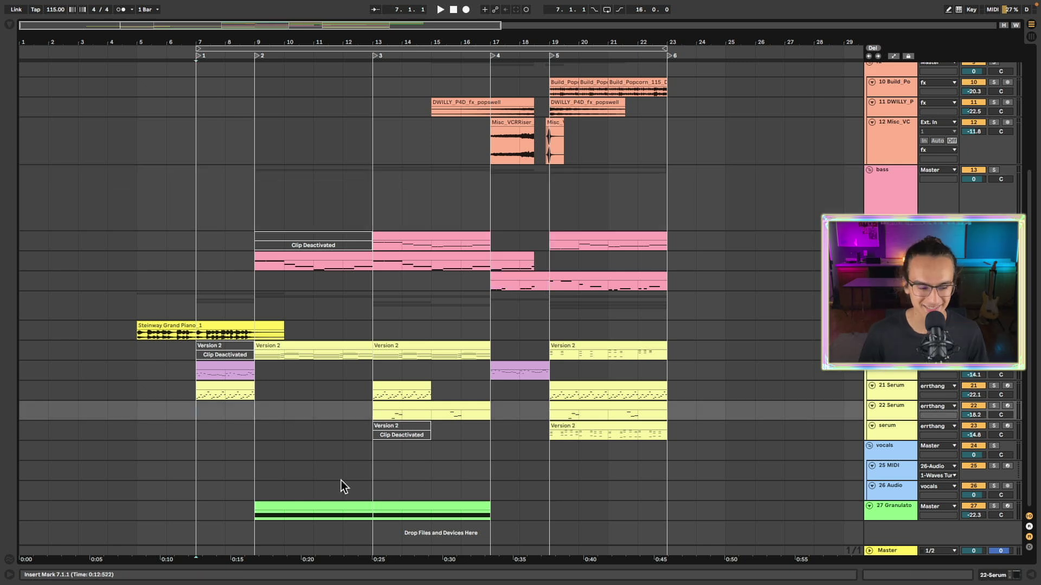
Play the original Steinway Grand Piano clip on its own, and the full arrangement from bar 7.
click(157, 328)
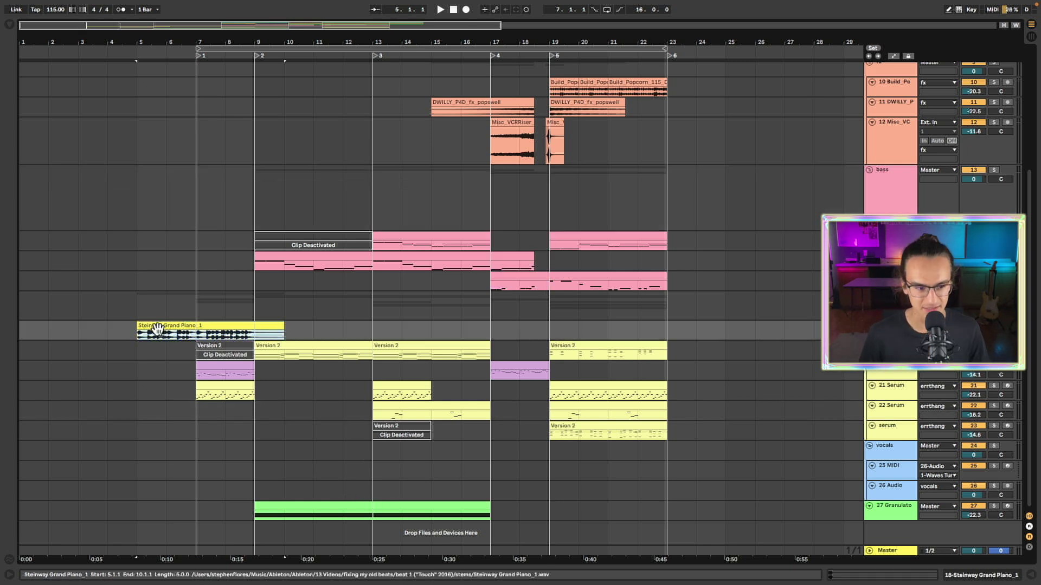
click(568, 346)
key(space)
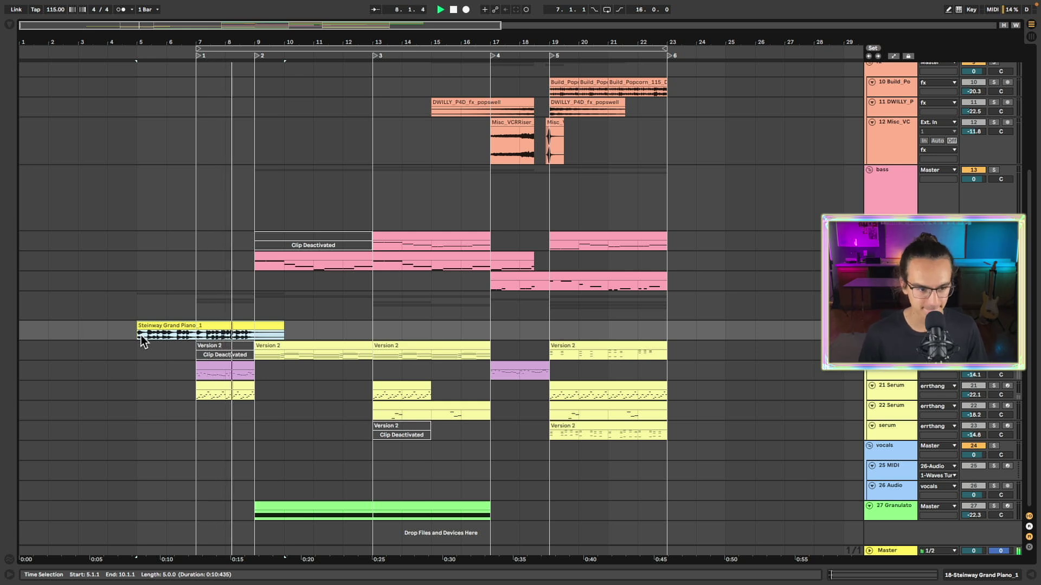
key(space)
key(Up)
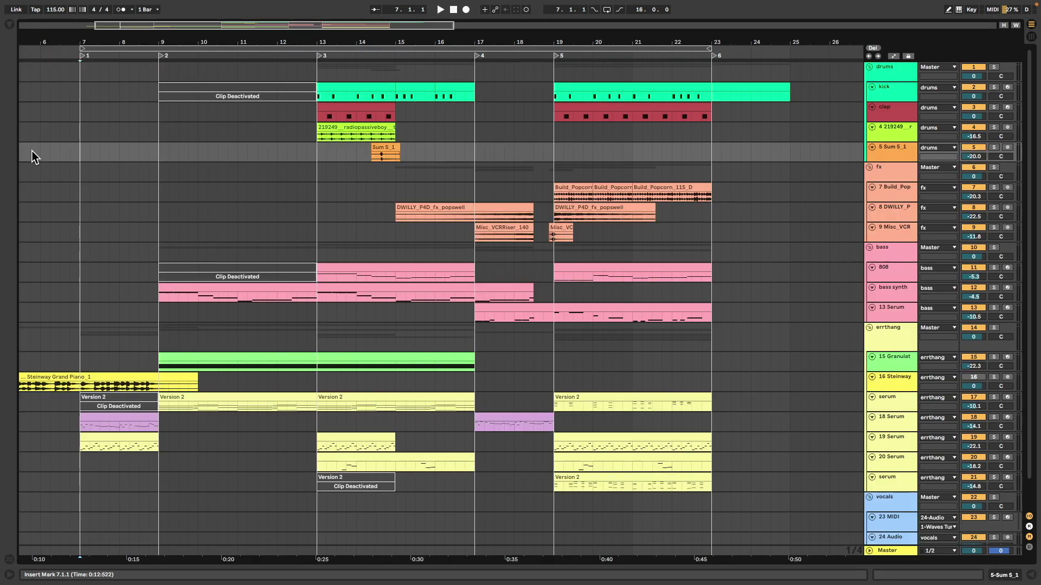
key(space)
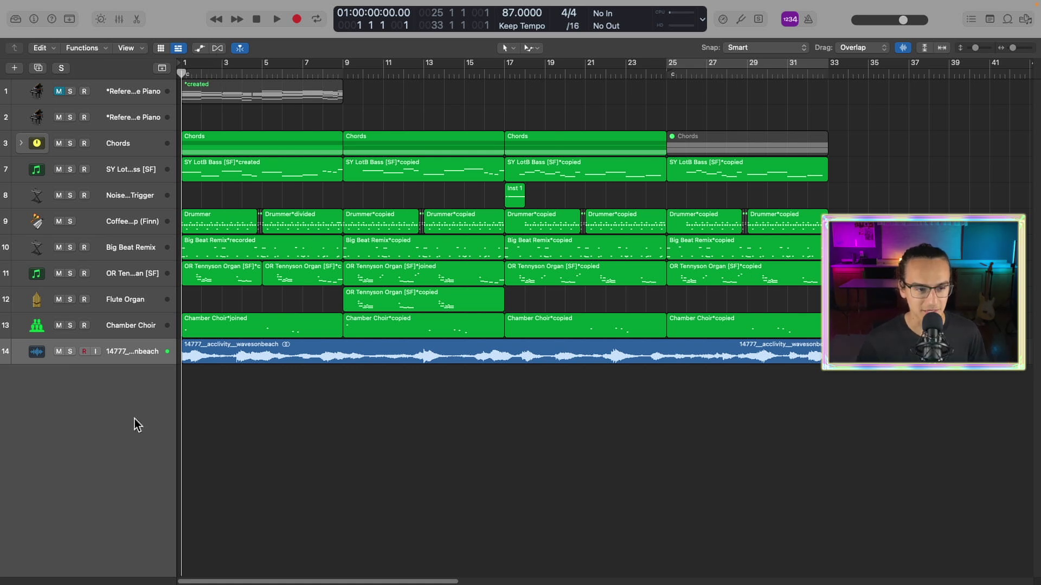
In the second old beat's Logic Pro project, play the song from the start and expand the Chords track stack.
key(space)
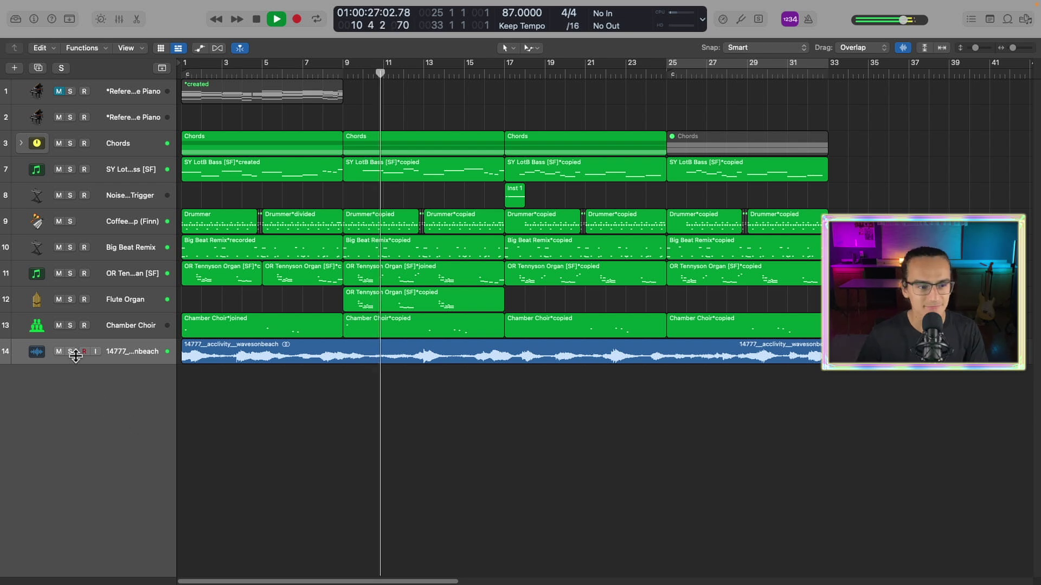
click(21, 144)
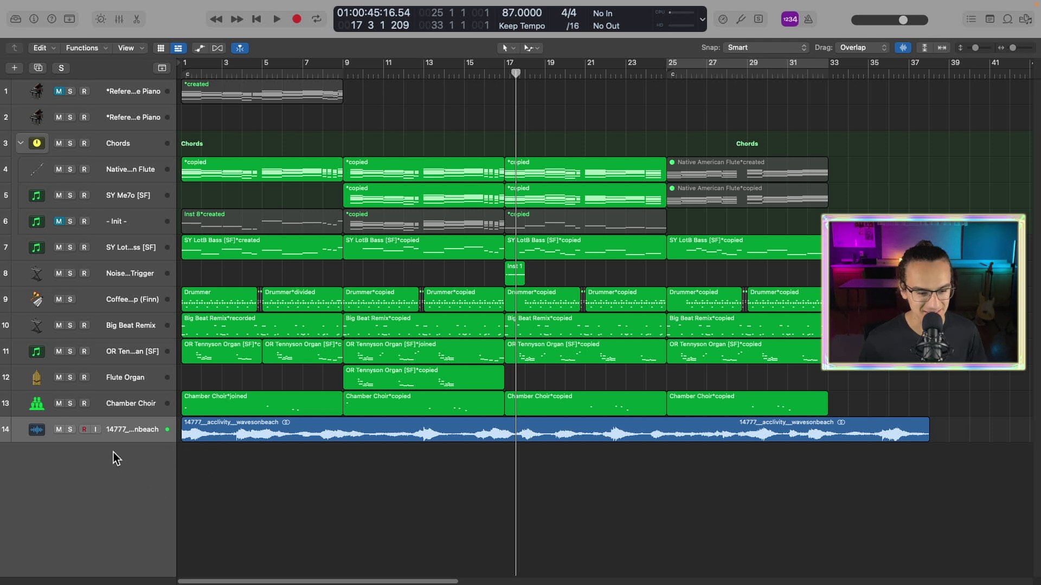
Solo the wavesonbeach audio track, play it from bar 1, clear the solo and return the playhead to the start.
click(69, 429)
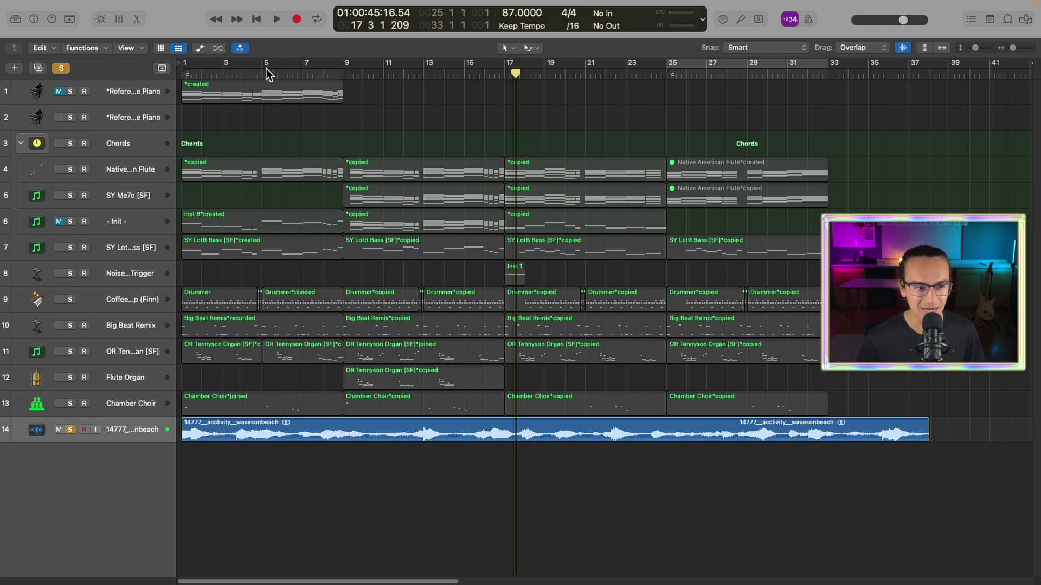
drag(266, 69, 174, 71)
key(space)
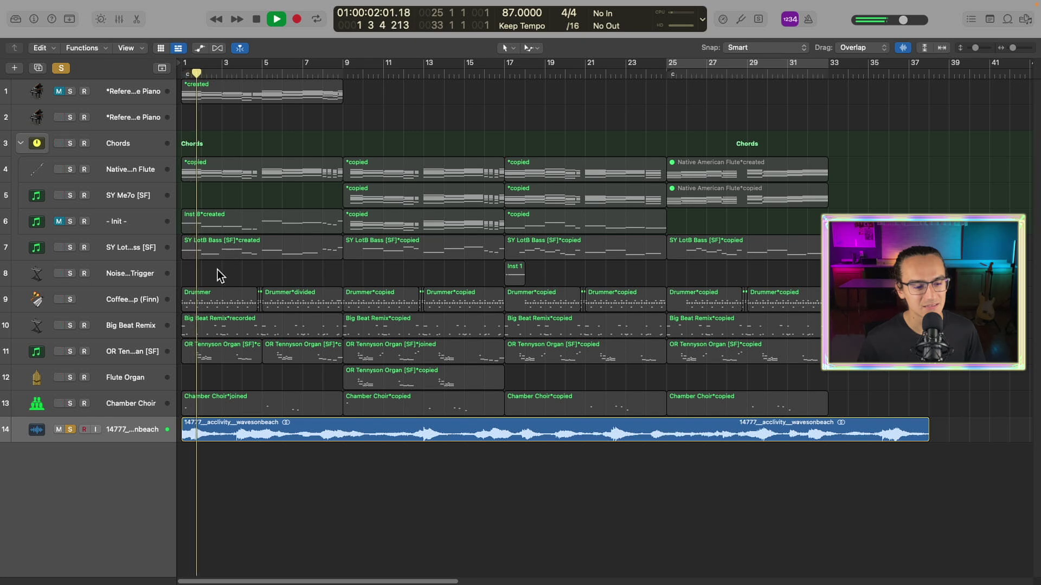
key(space)
key(s)
drag(204, 76, 180, 72)
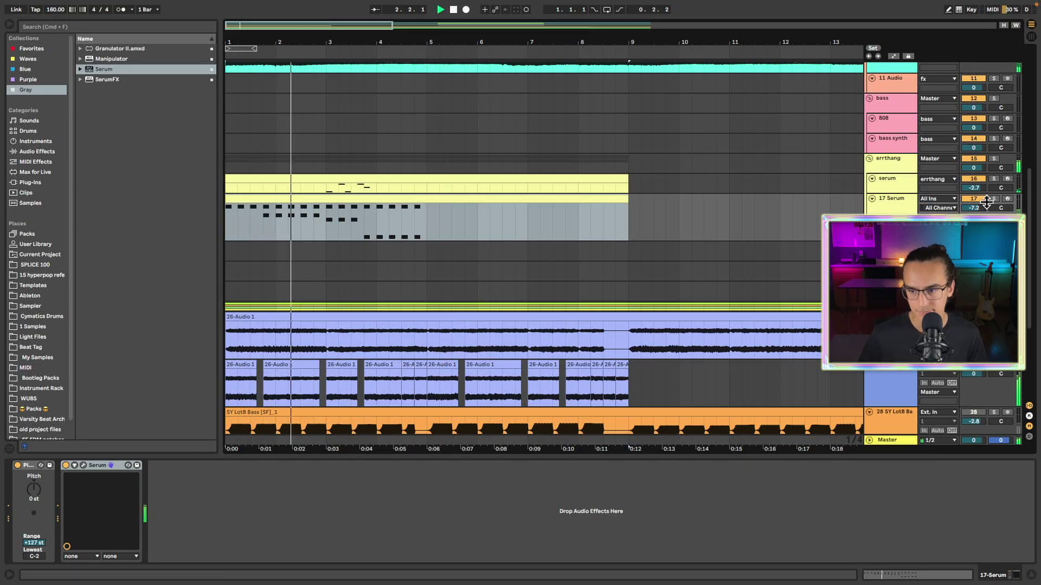
In Ableton Live, lower the 17 Serum track's volume, and load the preset after LD selfdestrucc in the 20 Serum instrument.
drag(973, 208, 973, 224)
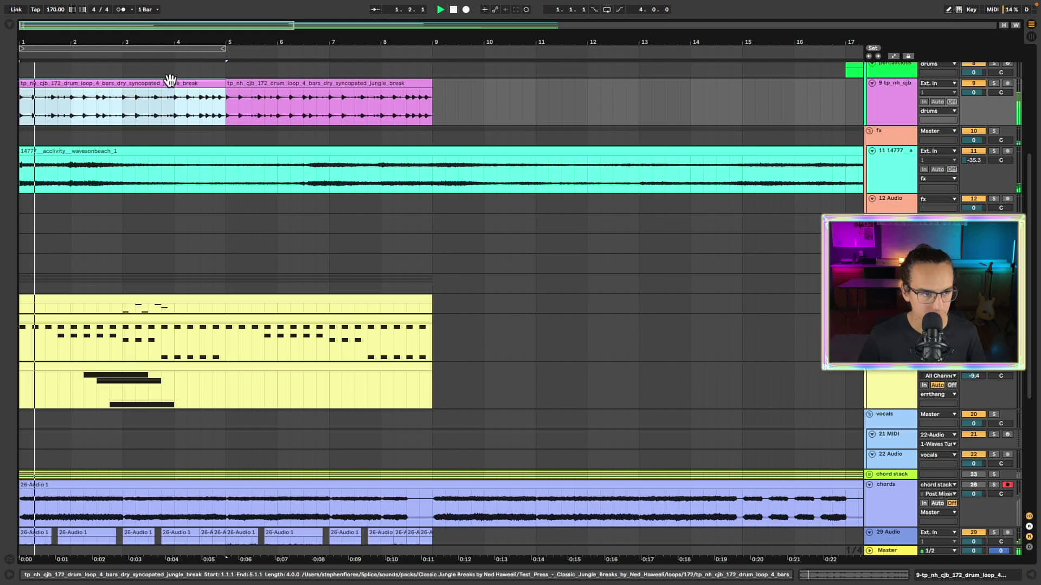
click(217, 227)
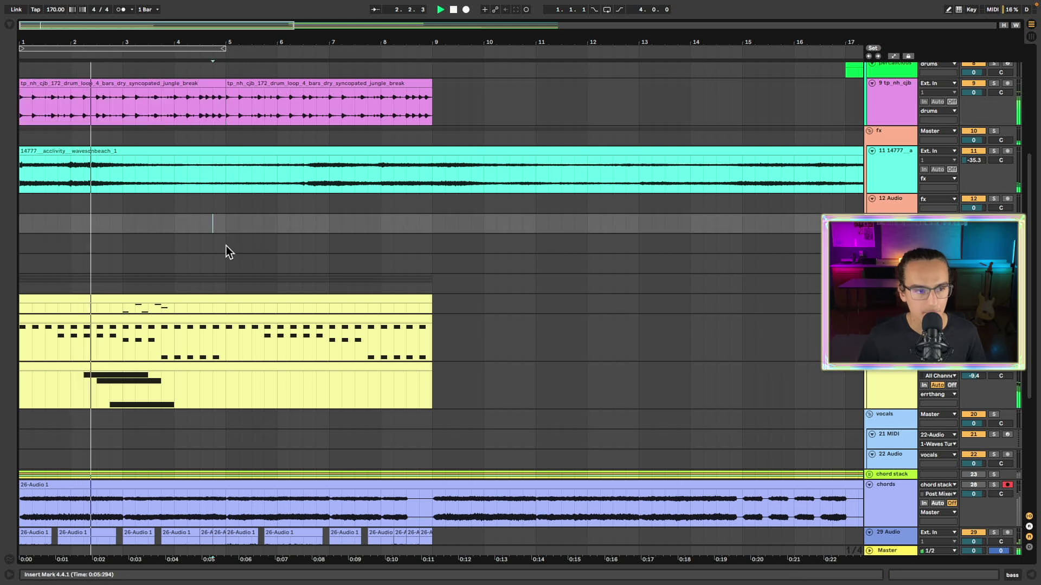
click(224, 239)
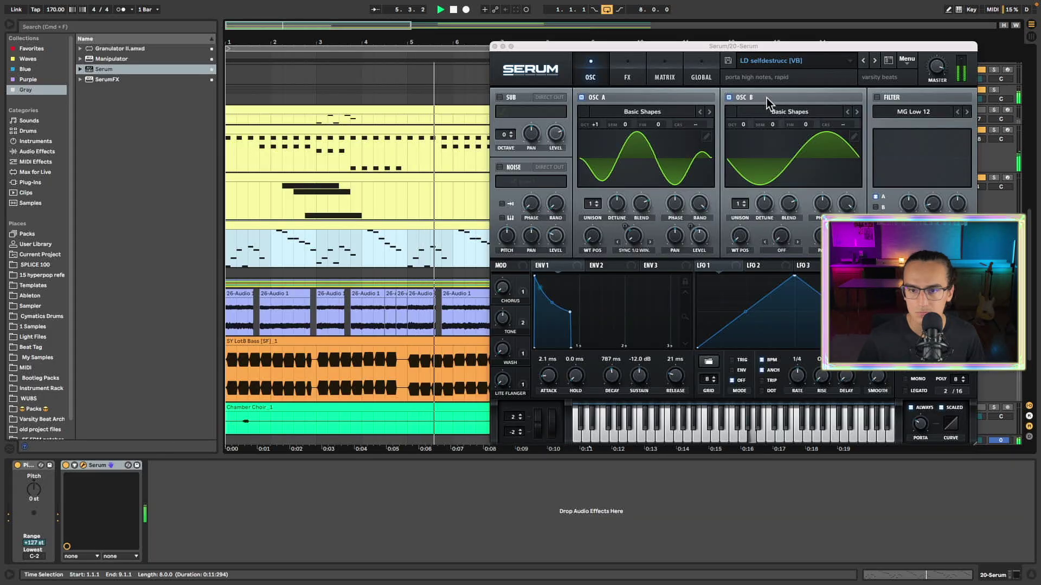
click(875, 62)
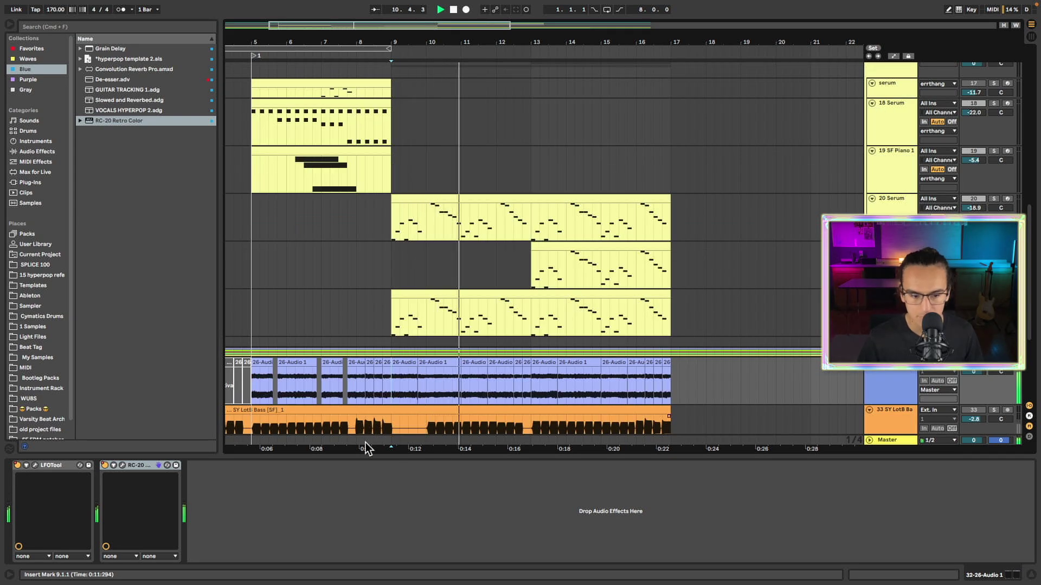
Set the EQ low cut to 1581 Hz in RC-20 Retro Color on the 26-Audio 1 track, and close the plug-in.
click(122, 465)
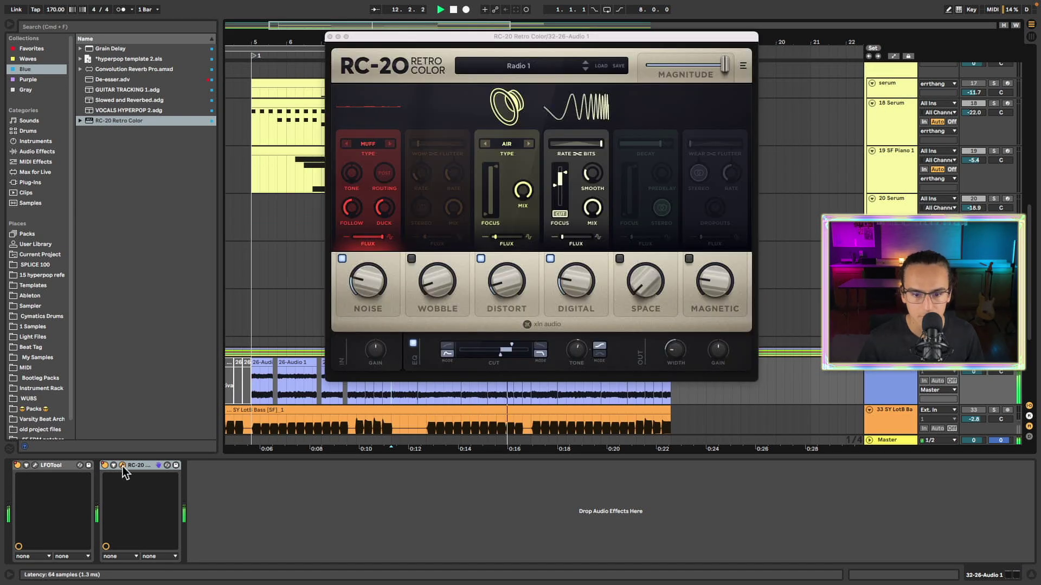
click(503, 355)
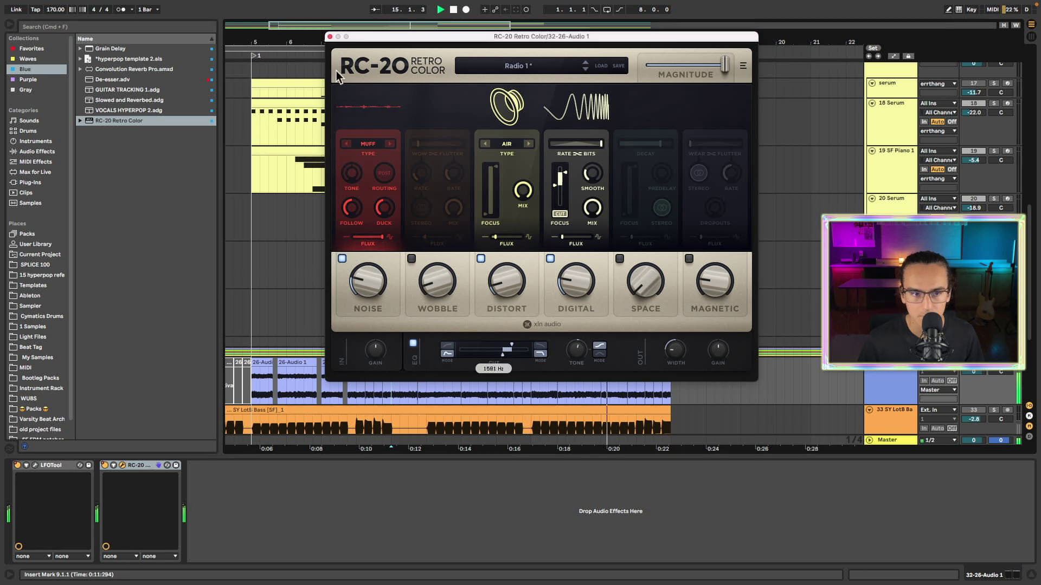
click(330, 37)
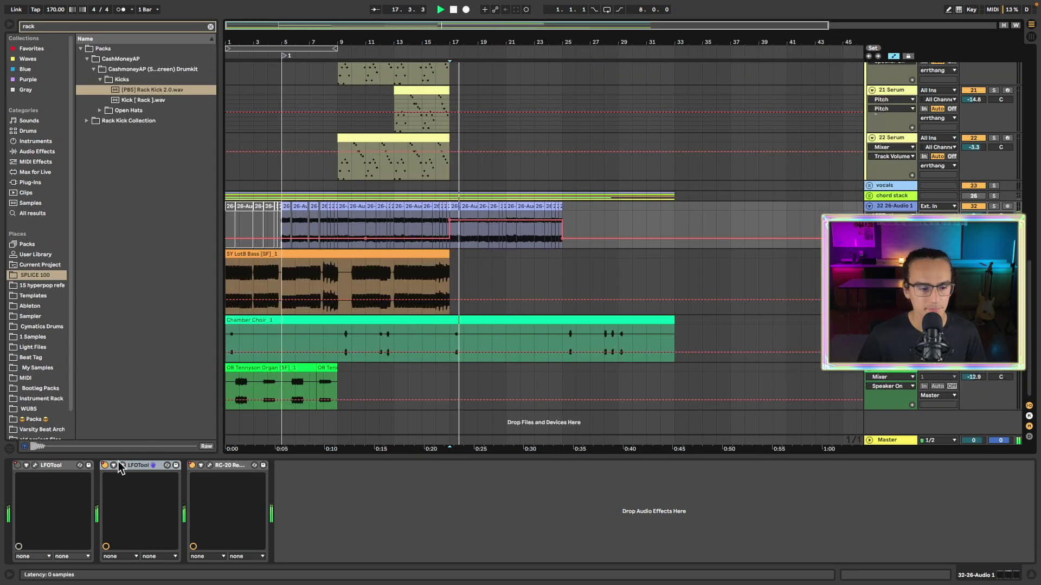
Open the second LFOTool on the 26-Audio 1 track and flatten the last part of its LFO shape to zero.
click(122, 465)
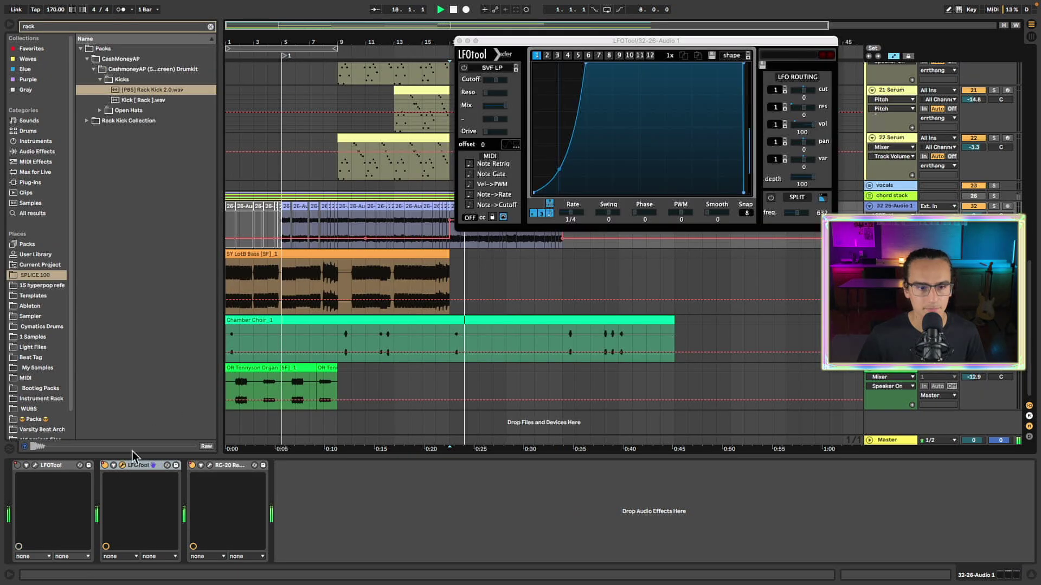
mouse_move(658, 183)
mouse_down()
mouse_move(658, 228)
mouse_move(692, 236)
mouse_move(763, 234)
mouse_up()
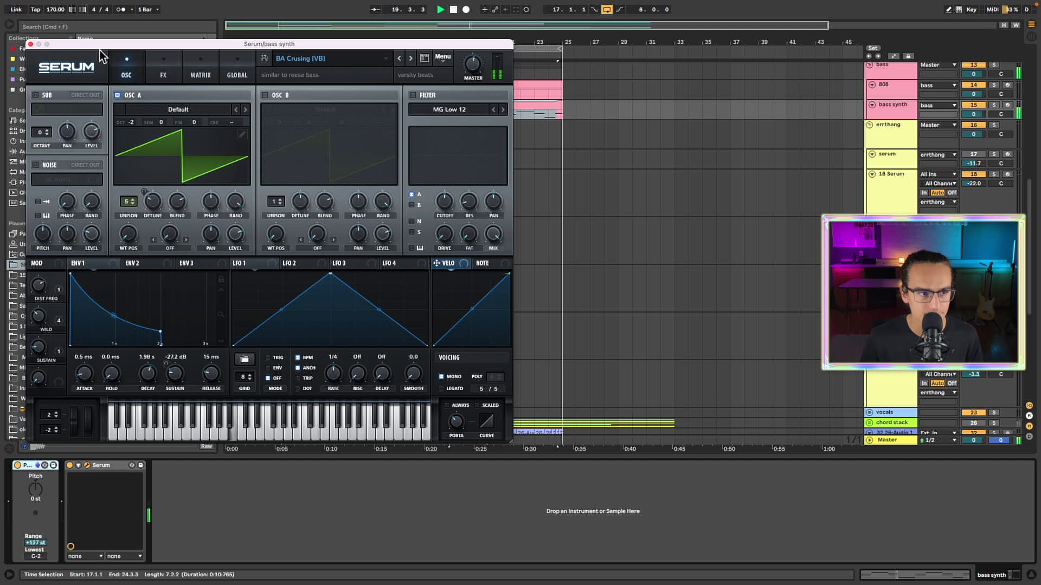
Close the bass synth's Serum window, and set the drums group's Saturator to 28.6% dry/wet with a lower output.
click(30, 44)
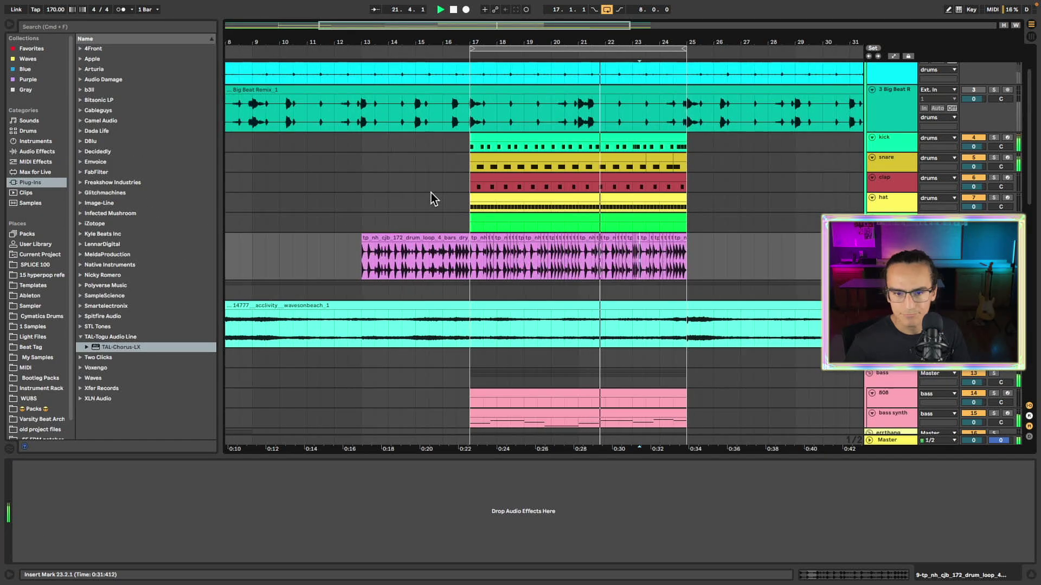
scroll(431, 193, right, 2)
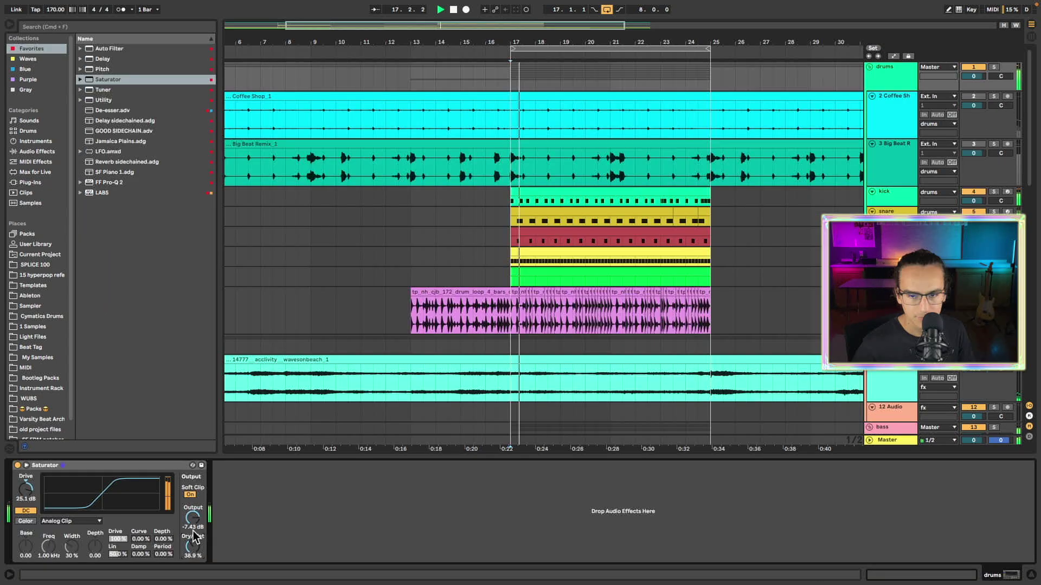
drag(192, 546, 192, 548)
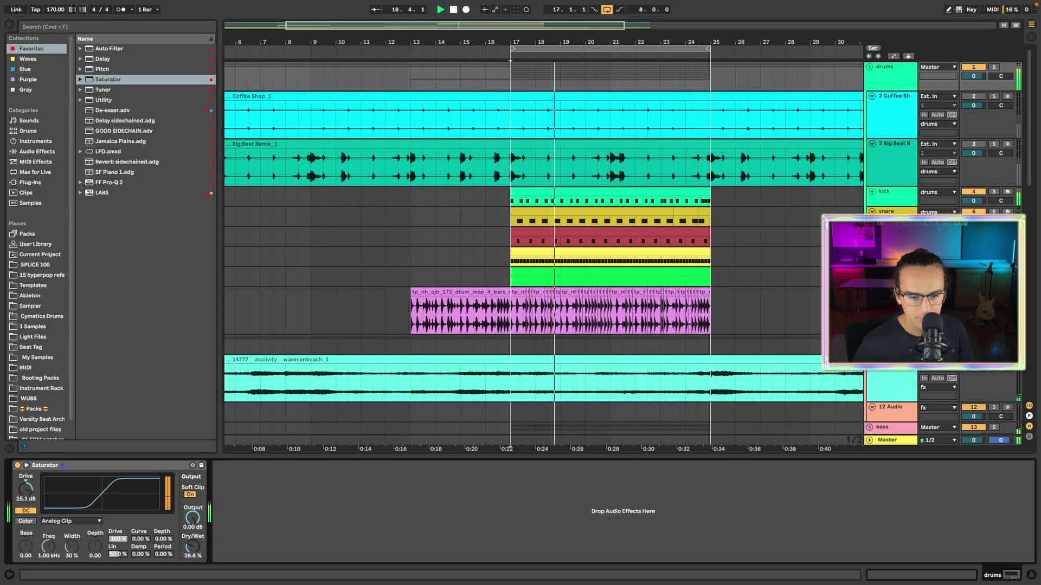
drag(192, 517, 193, 526)
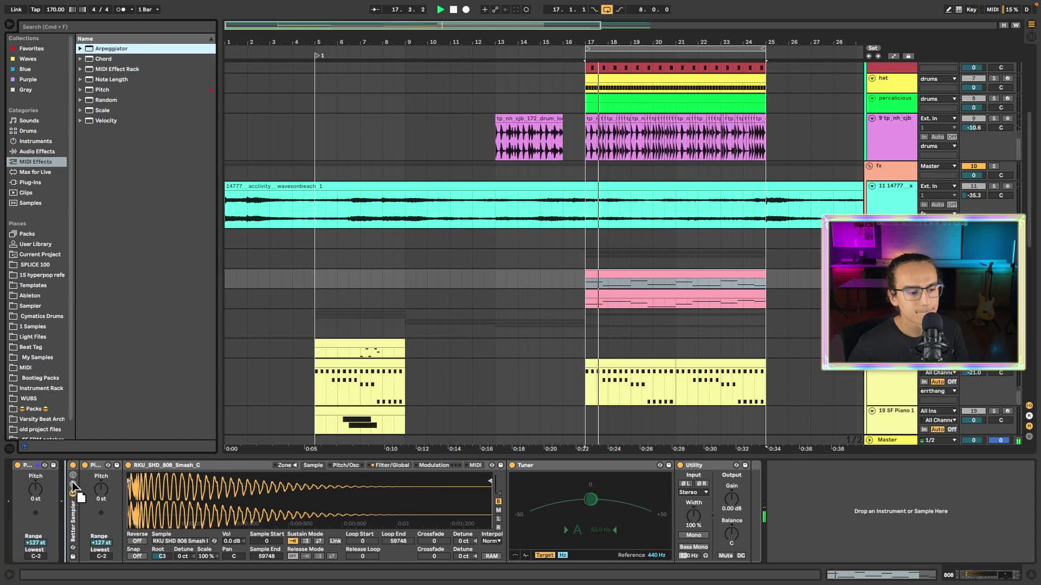
Insert an Arpeggiator before the Better Sampler rack on the 808 track and adjust its settings.
double_click(57, 496)
drag(103, 518, 131, 501)
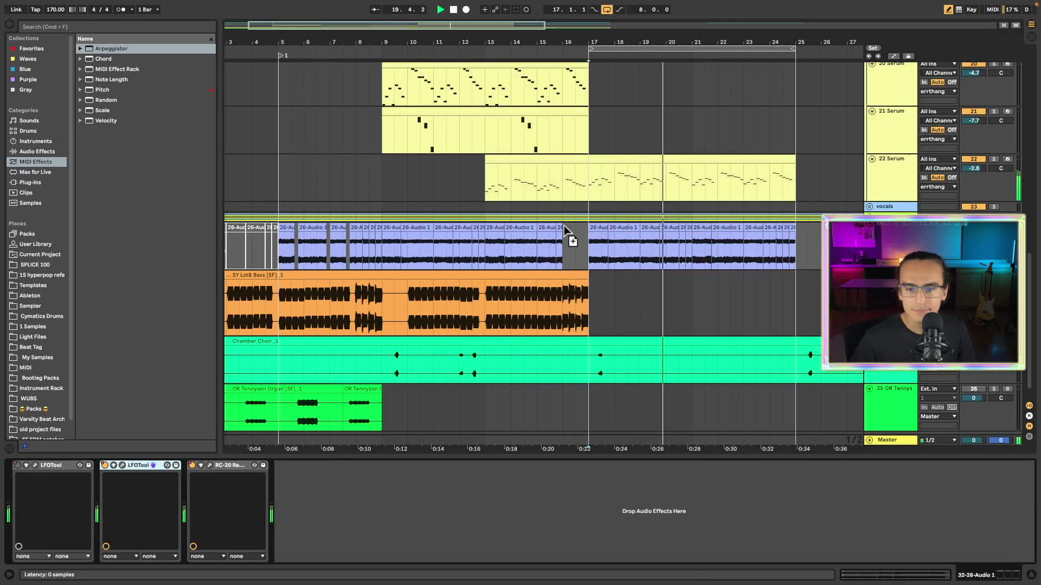
Copy the LFOTool from the 26-Audio 1 track to the 22 Serum track and open it there.
click(620, 194)
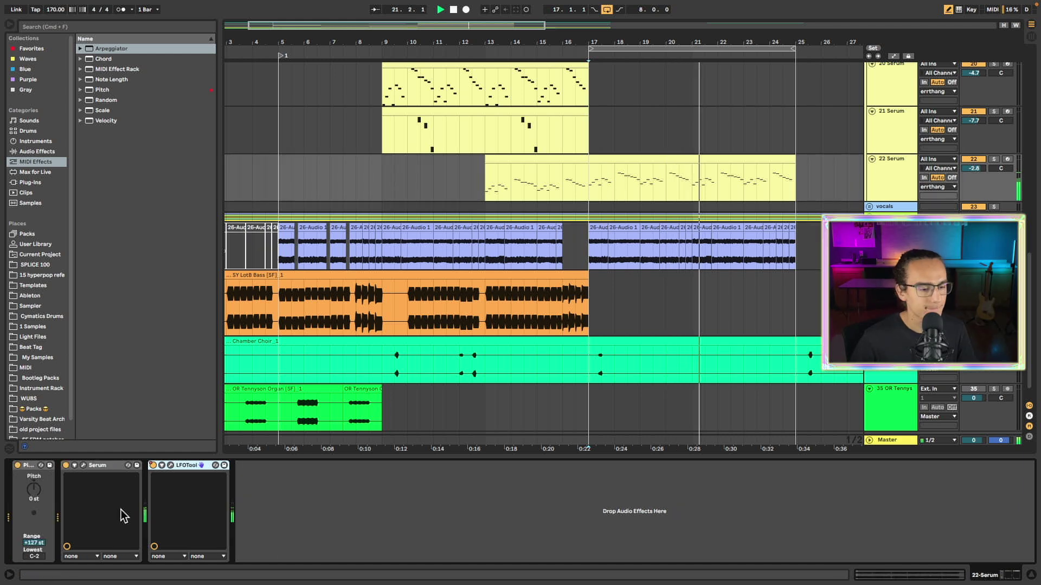
click(171, 466)
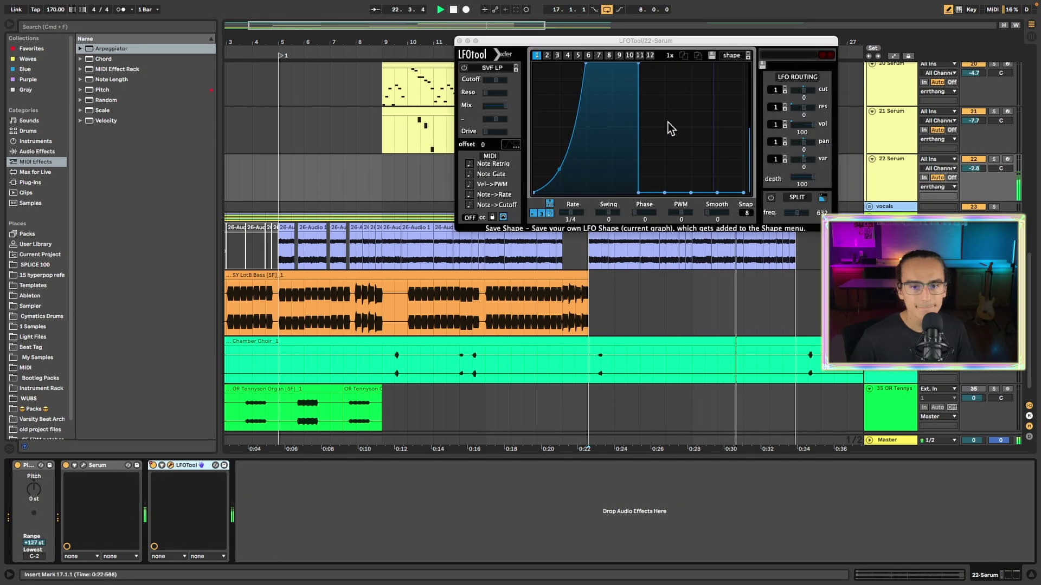
click(507, 145)
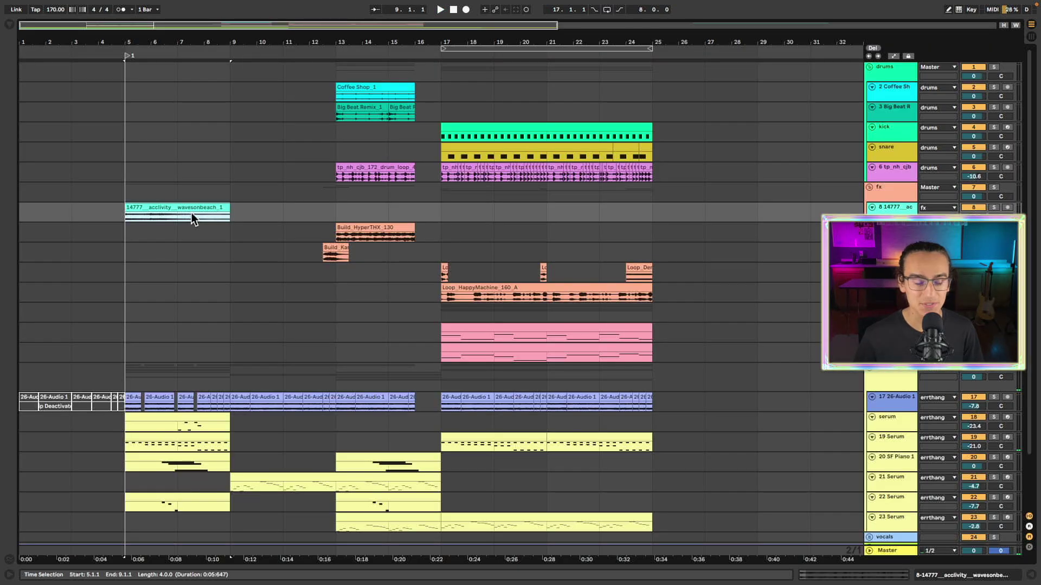
Select the Coffee Shop_1 clip and the Big Beat Remix_1 clips at bars 13–16 to point out the reused drum stems.
click(359, 98)
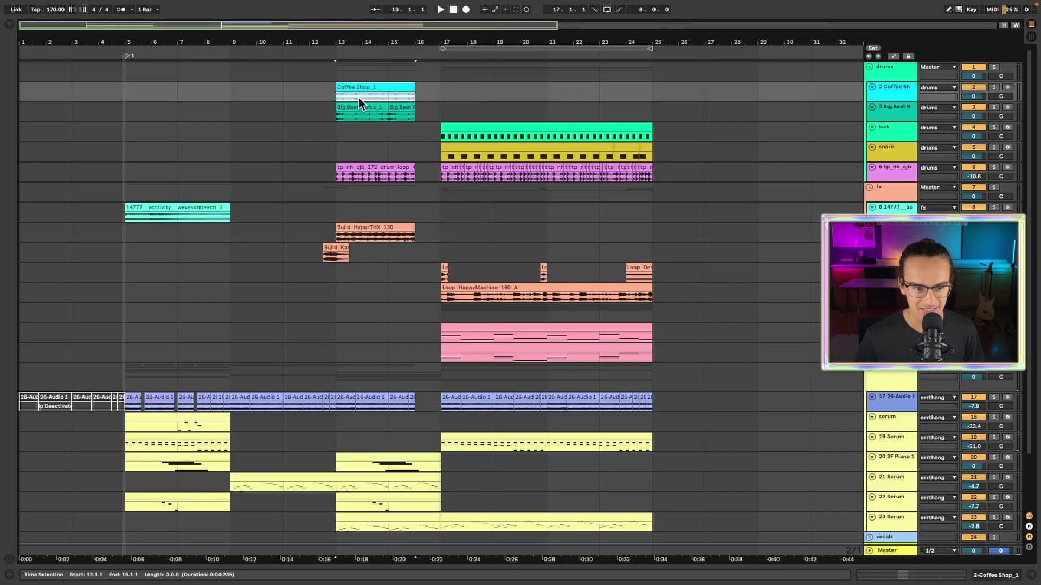
click(413, 118)
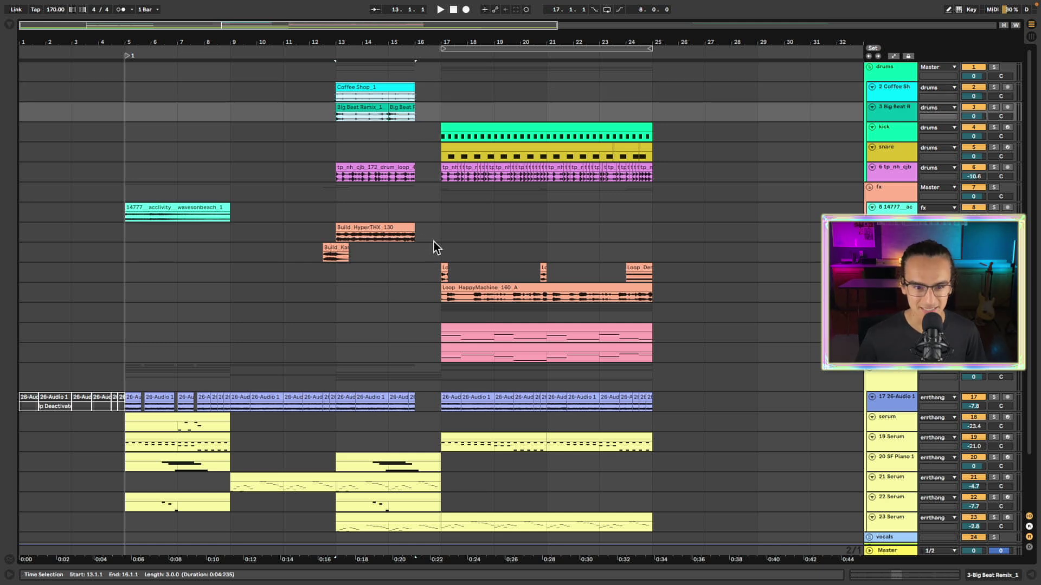
Play the first remake from bar 5 and examine the drums, fx, bass and errthang tracks through the drop.
click(444, 113)
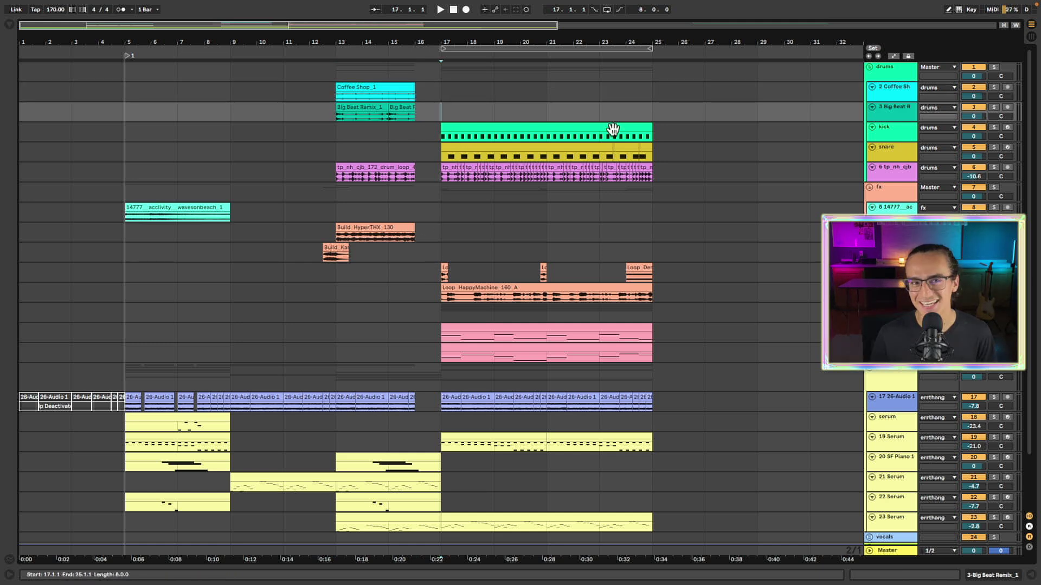
click(129, 67)
scroll(148, 167, down, 3)
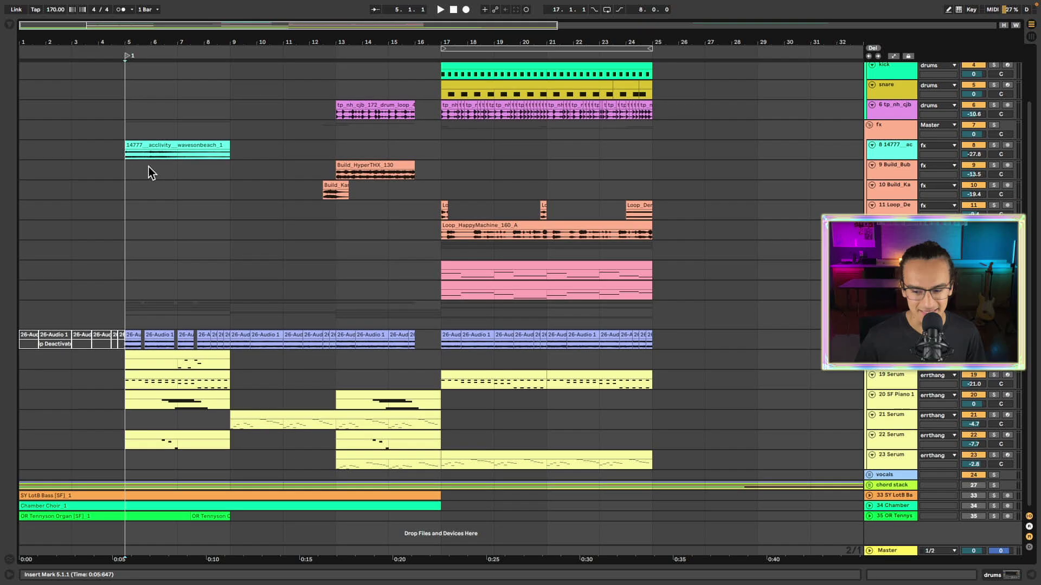
scroll(149, 167, up, 1)
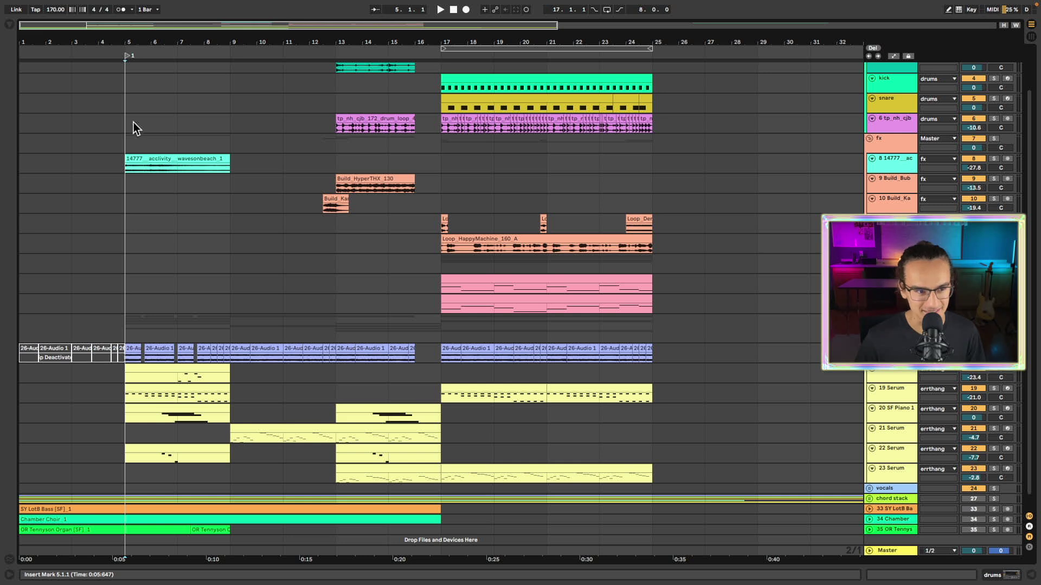
key(space)
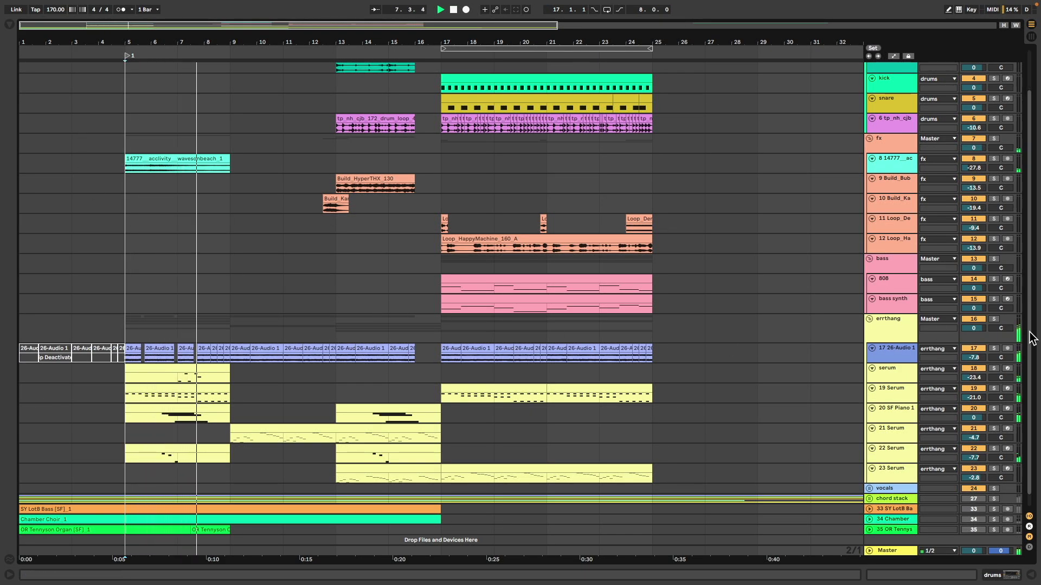
scroll(1029, 332, up, 4)
scroll(1023, 297, up, 1)
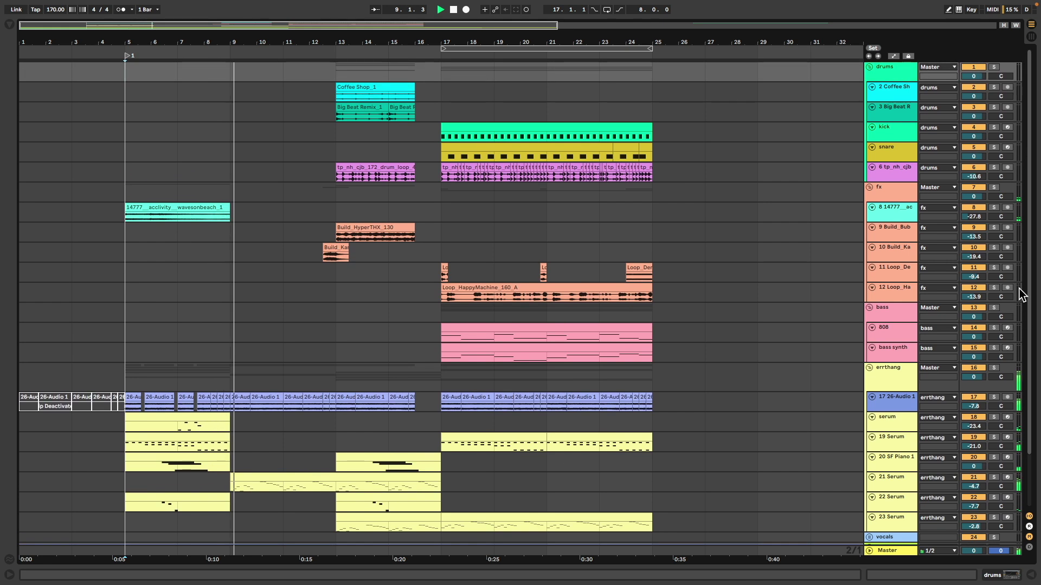
scroll(1023, 295, down, 5)
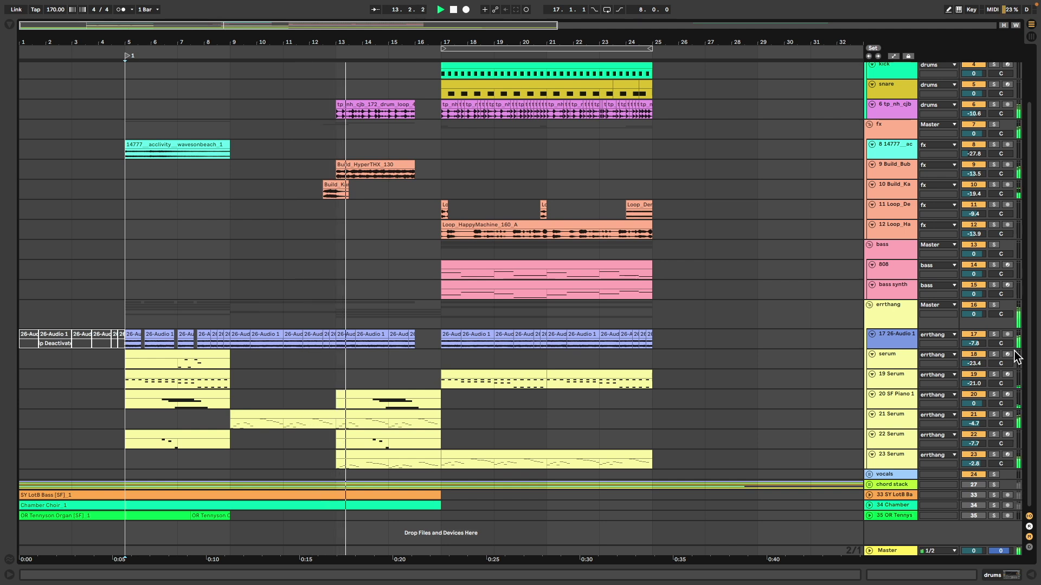
scroll(1030, 366, up, 4)
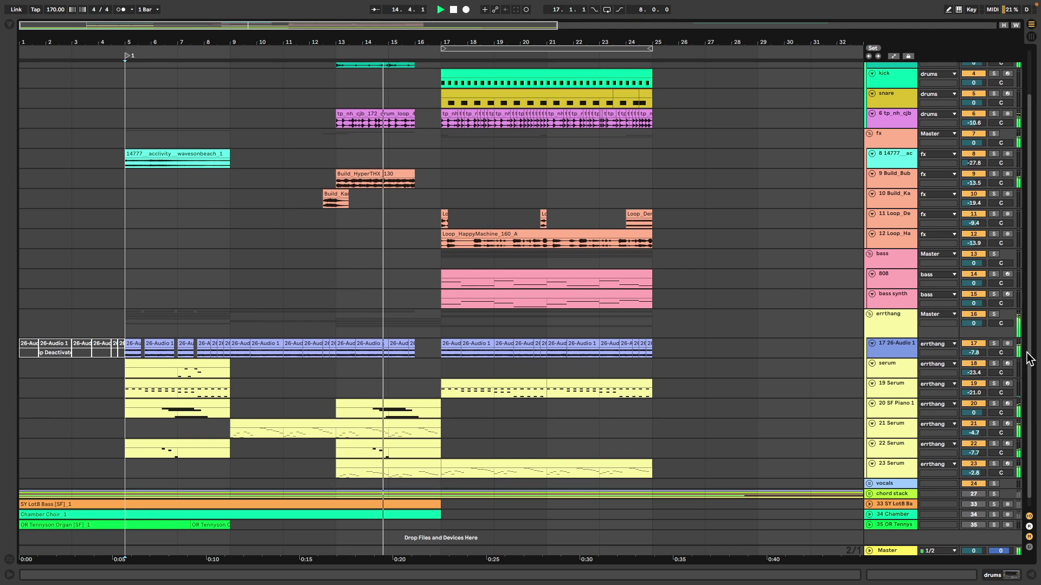
scroll(1022, 302, up, 1)
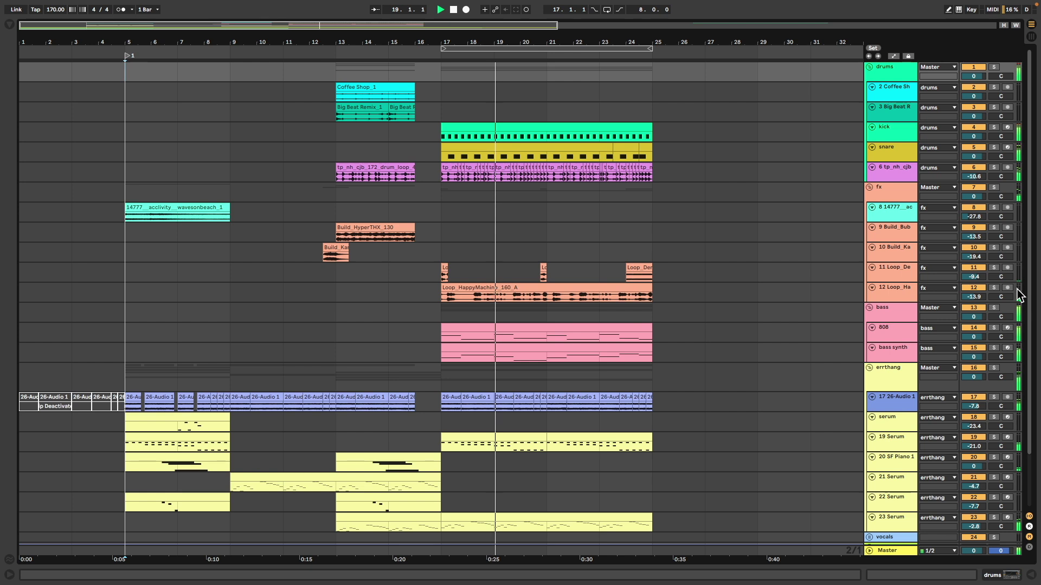
scroll(990, 347, down, 3)
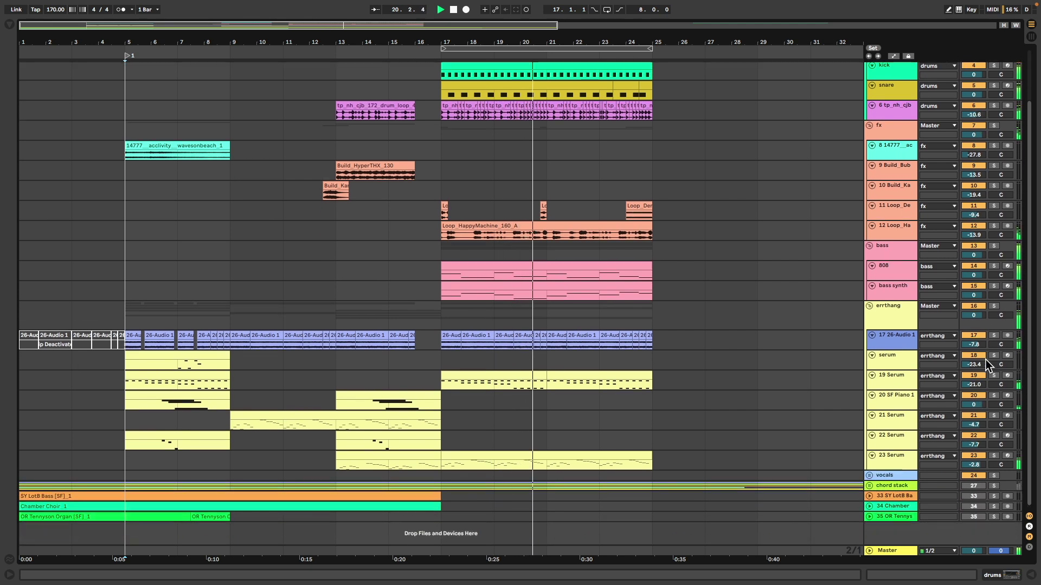
scroll(985, 359, up, 1)
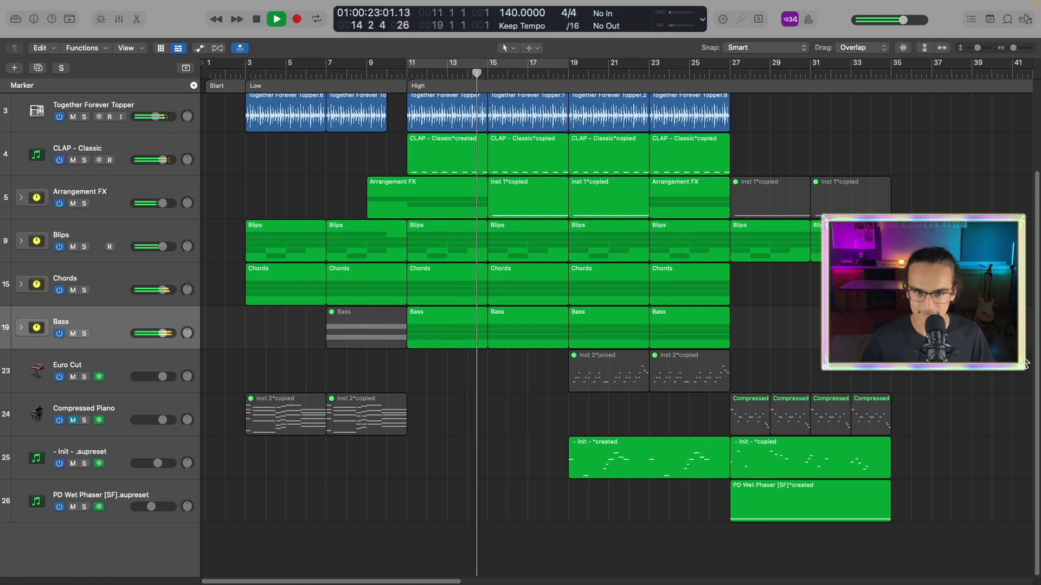
Listen to the second original beat in Logic Pro, and switch back to Ableton Live to review the PLUG clip's melody notes.
click(709, 226)
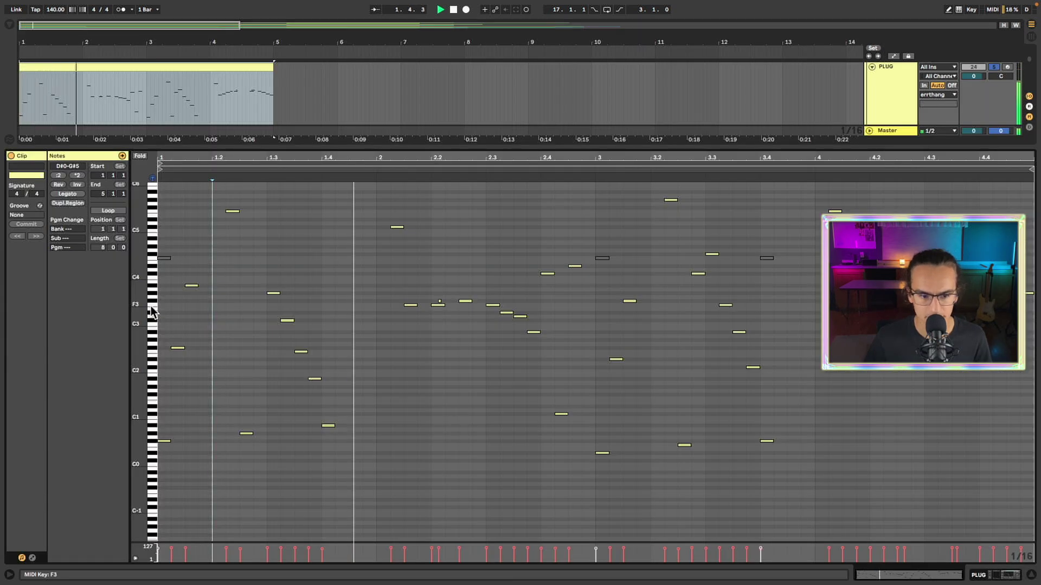
click(159, 310)
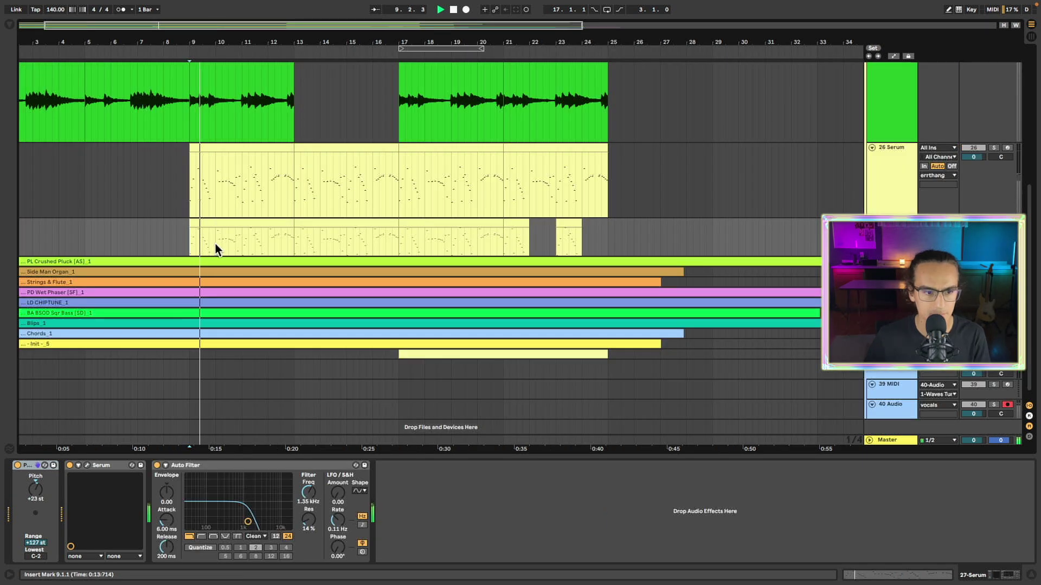
On the 27 Serum track, cut the melody to alternate bars from bar 9 and duplicate the four-bar pattern twice.
drag(216, 244, 190, 232)
click(309, 220)
key(Delete)
key(super+d)
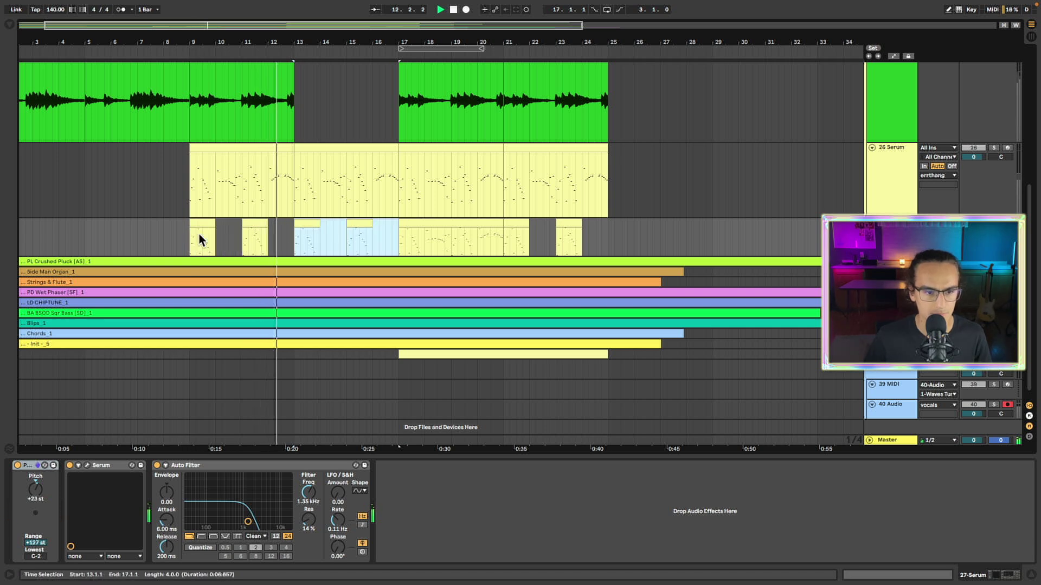
key(super+d)
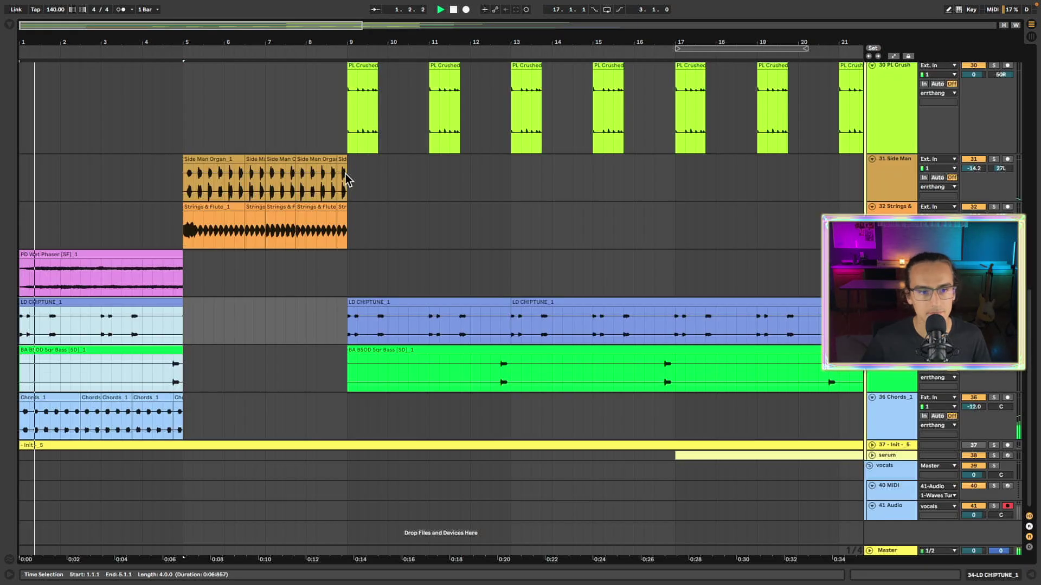
Move the Side Man Organ and Strings & Flute clips from bar 5 to bar 1.
drag(347, 179, 32, 208)
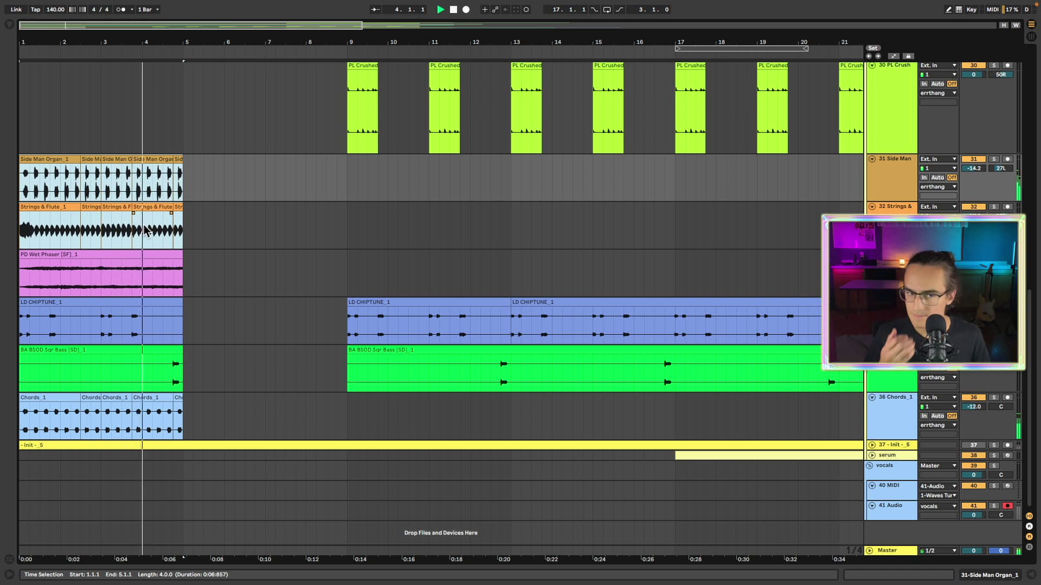
Open the 808 clip's notes and the hat clip's notes to review the bass line and hat rolls.
double_click(119, 263)
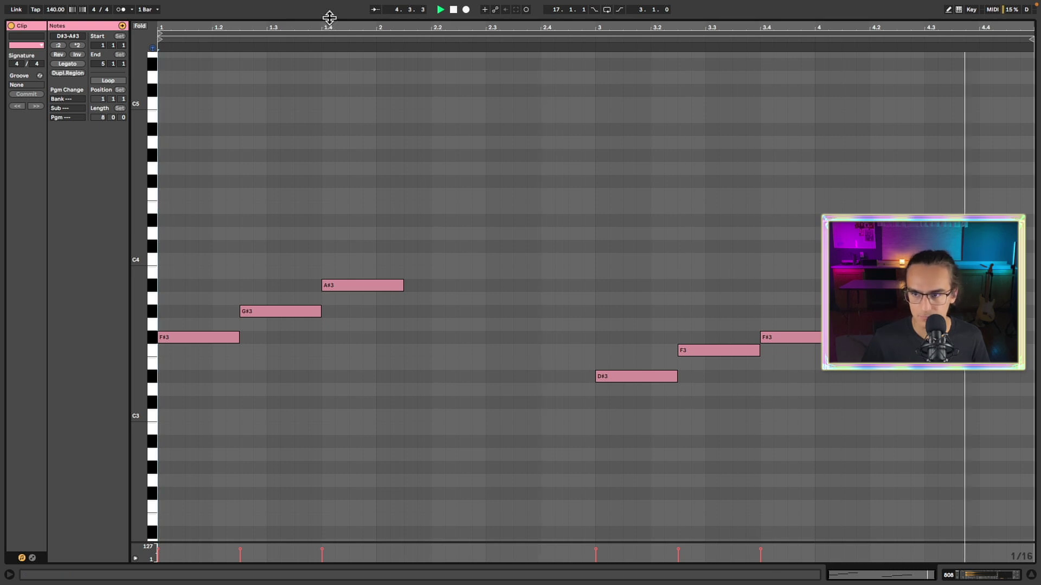
key(shift+Tab)
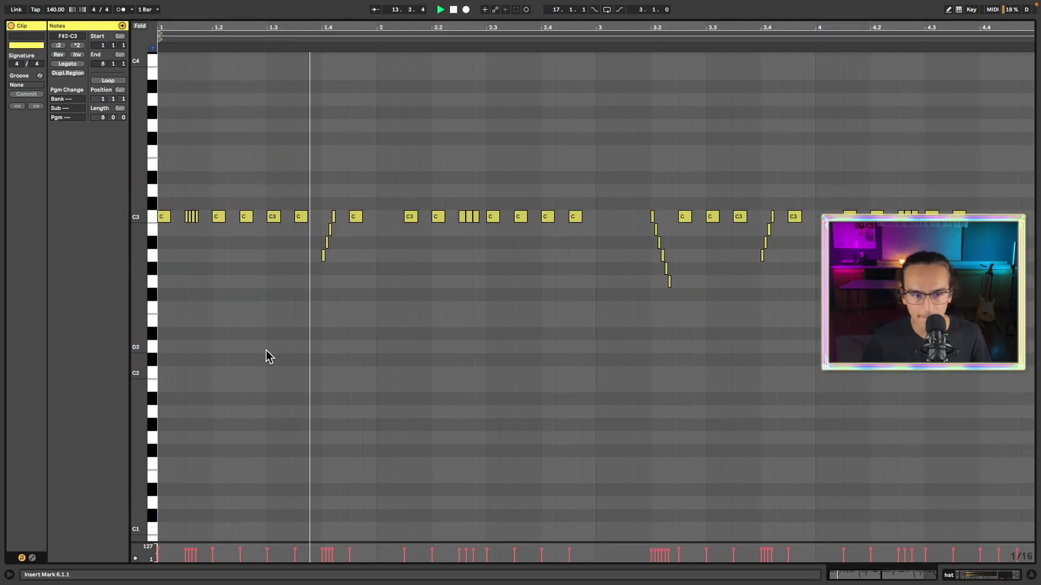
scroll(270, 356, up, 3)
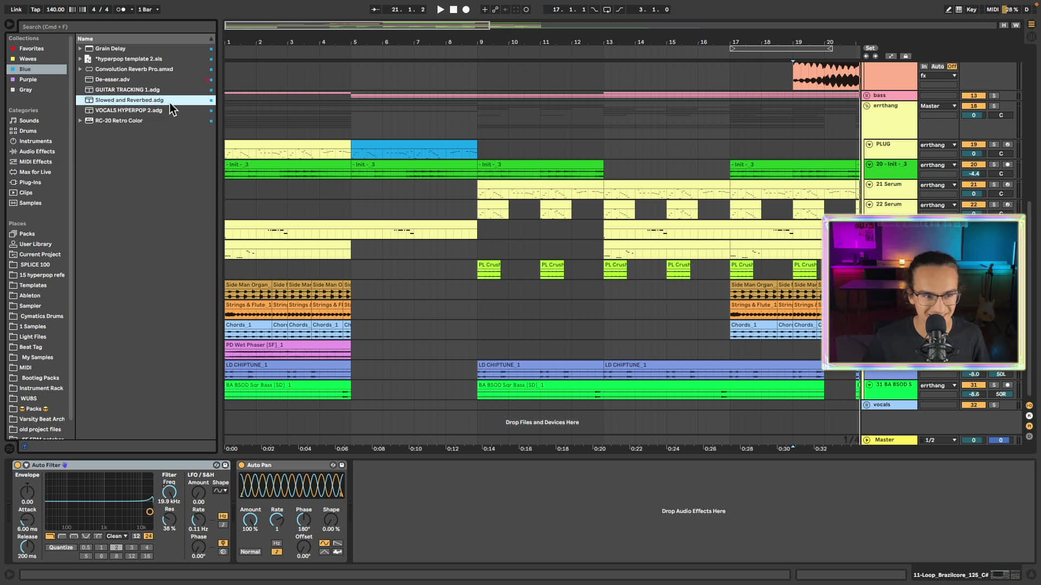
Put the Slowed and Reverbed rack on the Master with Device On automation from bar 21, hide automation, and close the AUPitch window.
click(867, 442)
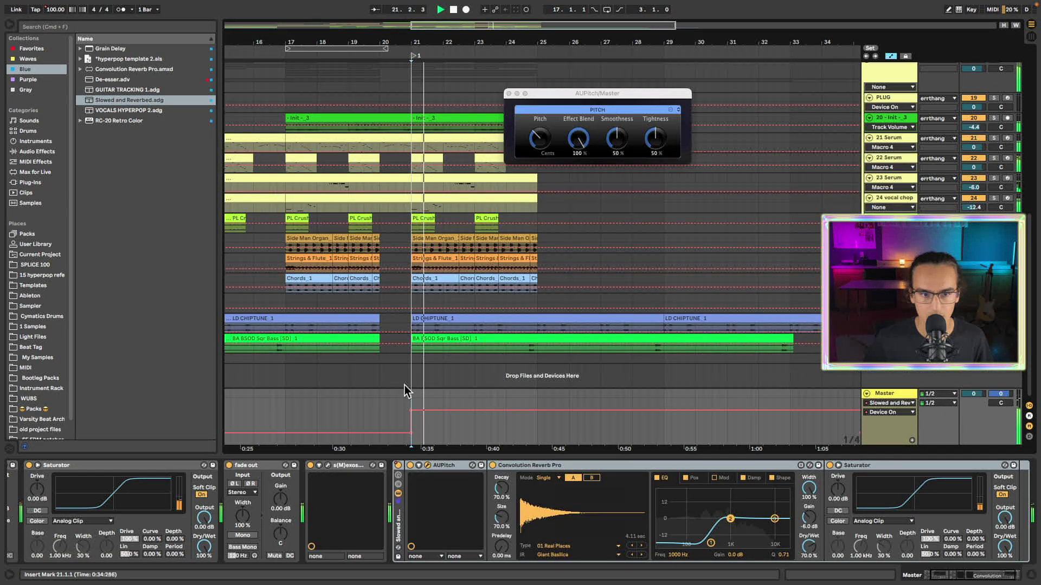
key(a)
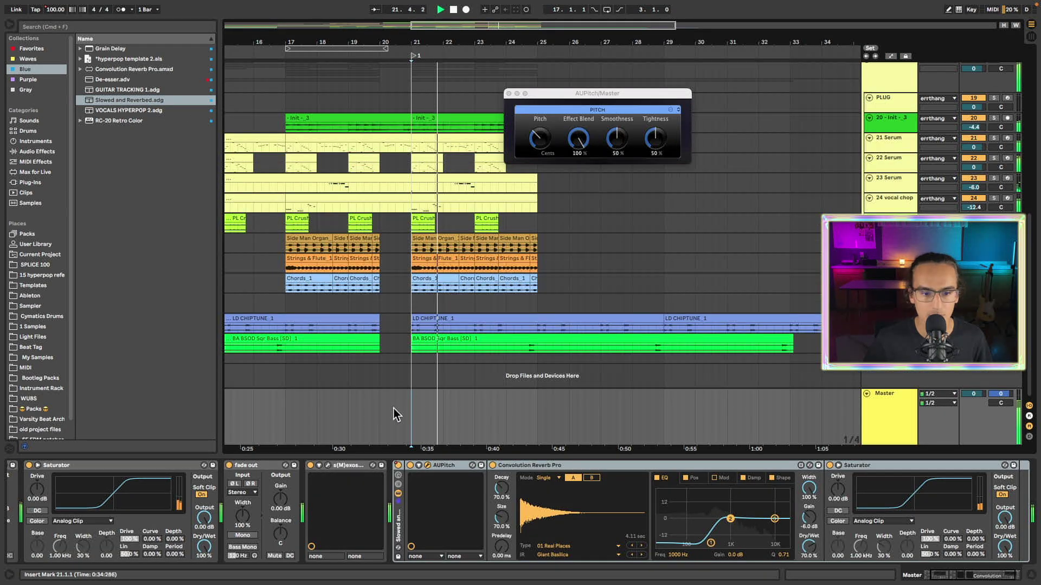
click(509, 93)
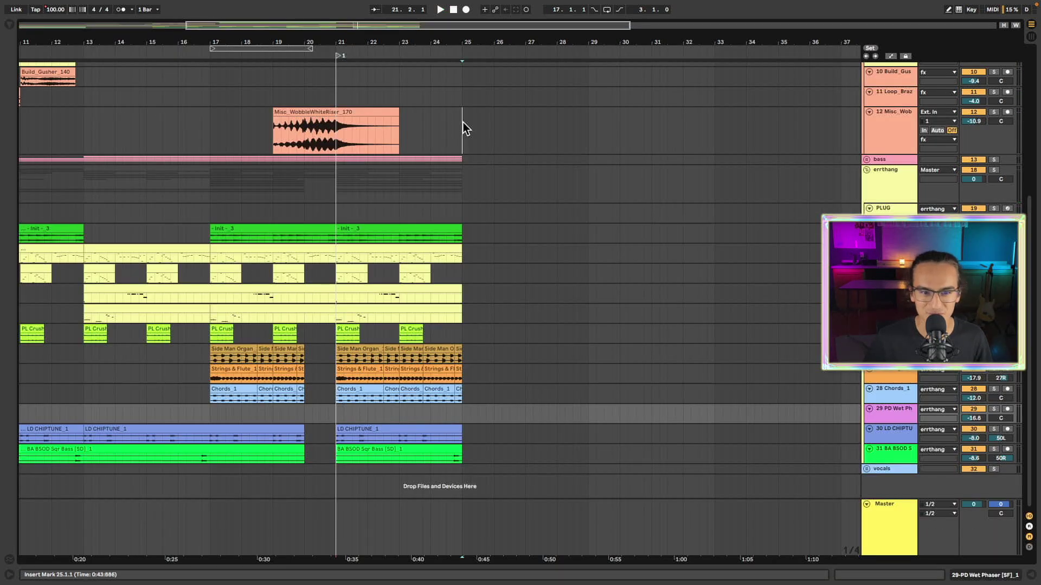
Add a locator at bar 26 and place the insert marker at bar 21 on the Master track.
click(494, 124)
scroll(458, 519, left, 5)
click(459, 519)
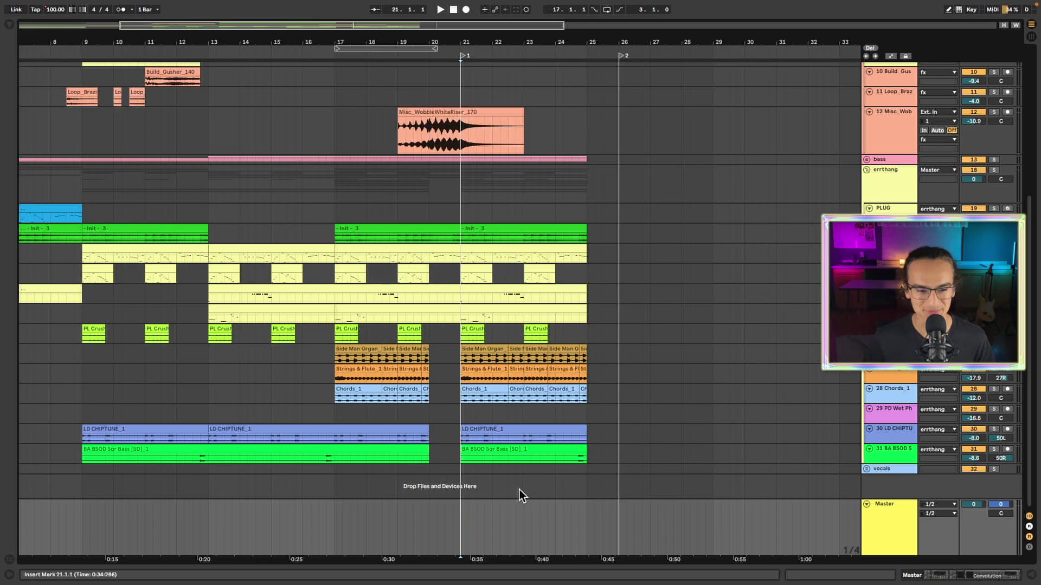
Play the second remake from bar 1 and review its drums, fx, bass and errthang tracks.
scroll(513, 458, left, 6)
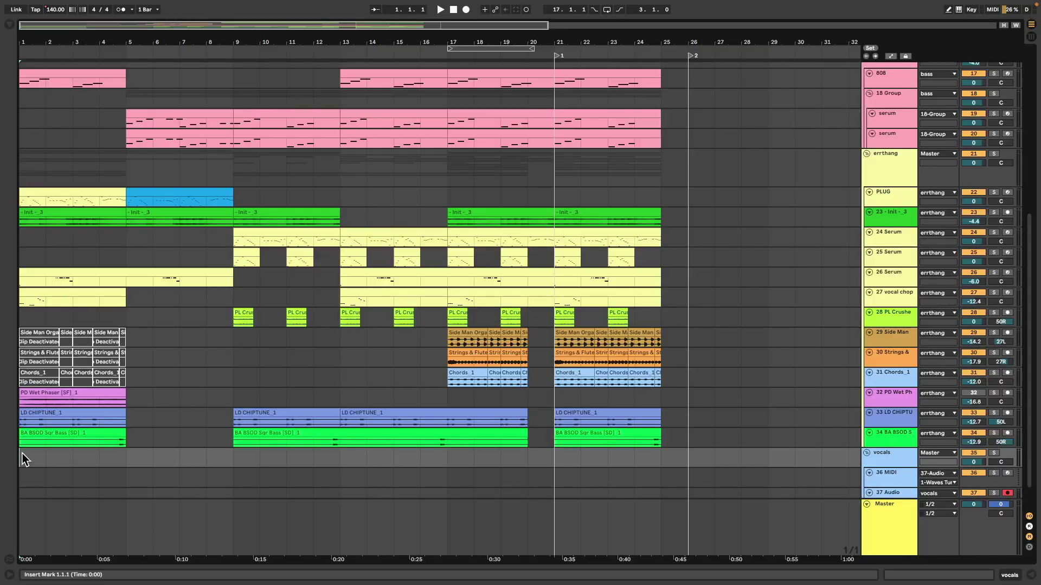
key(space)
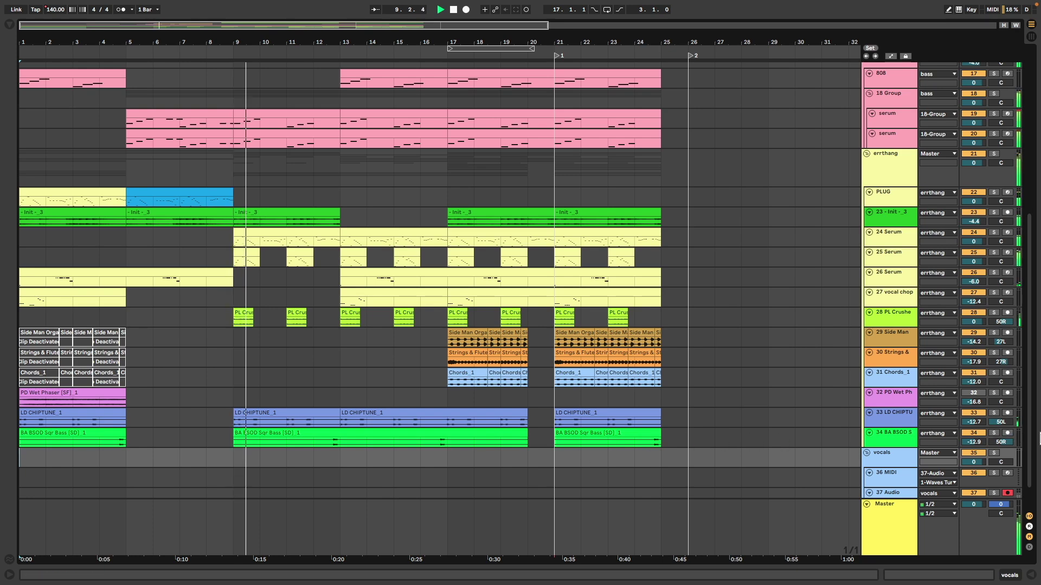
drag(1033, 436, 1036, 271)
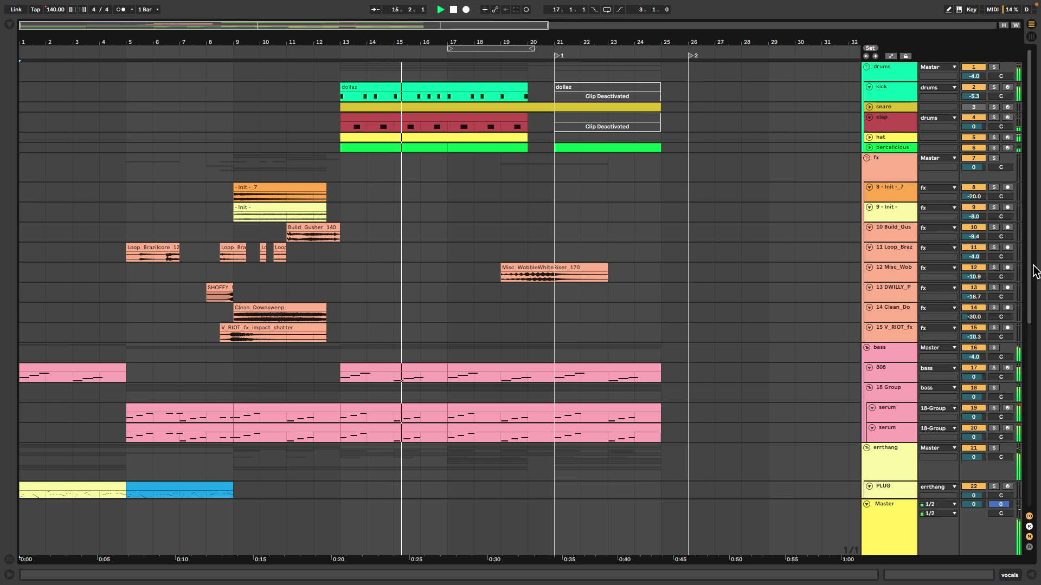
drag(1033, 266, 1019, 447)
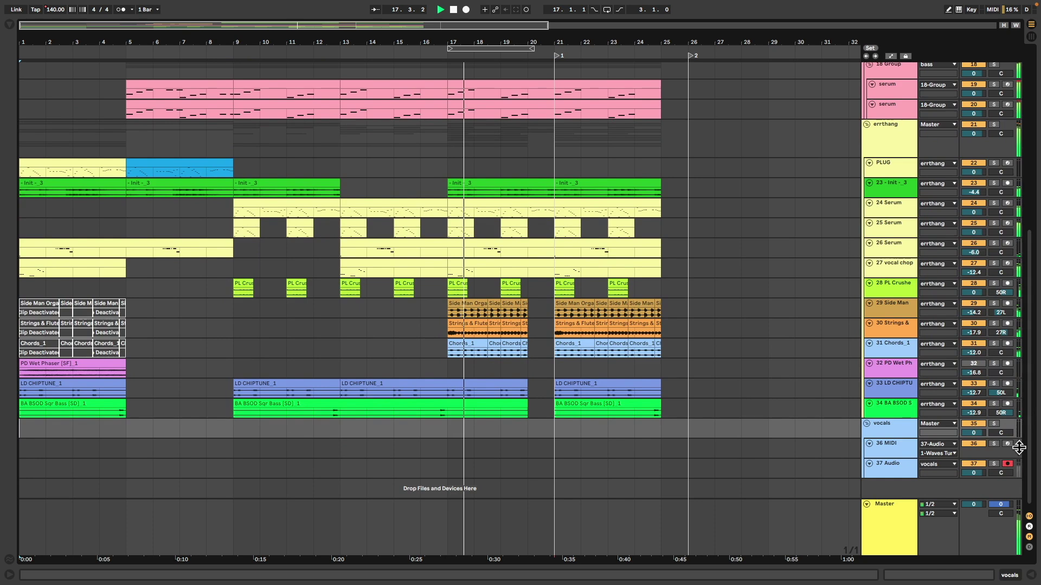